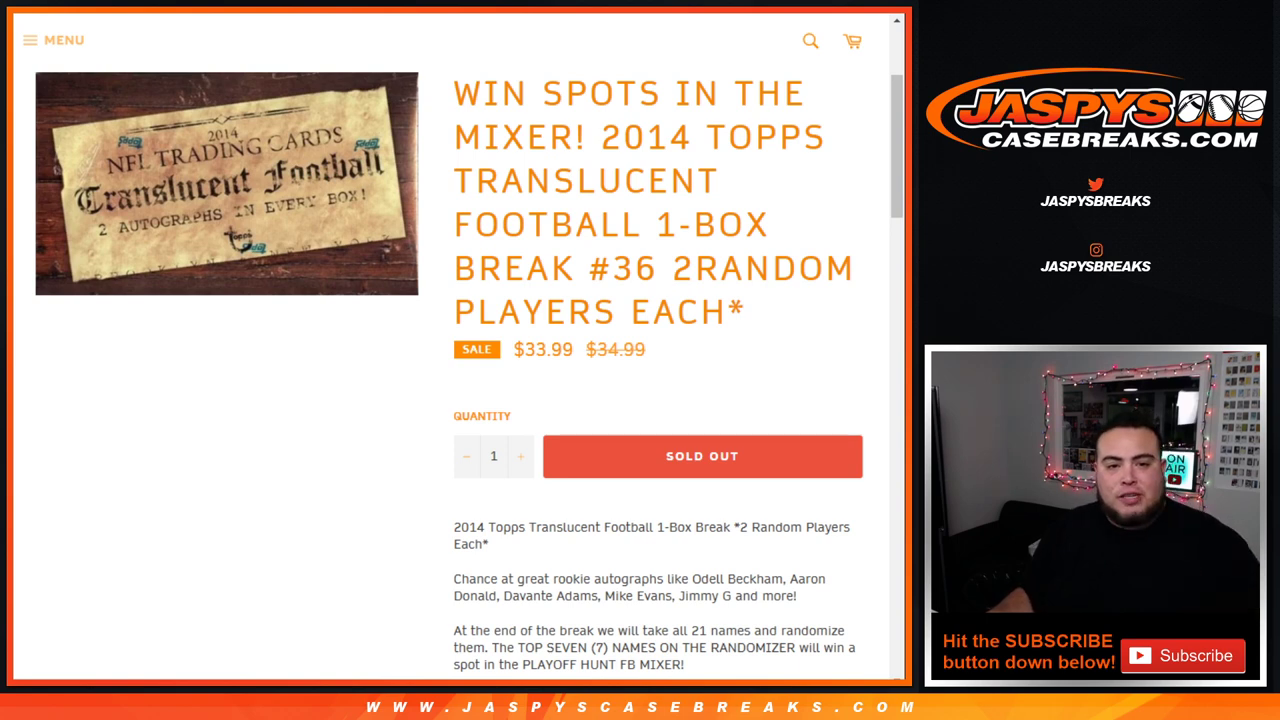
Step: Highlight the break rules: all 21 names randomized, two players per spot, top seven win
scroll(458, 360, "down", 3)
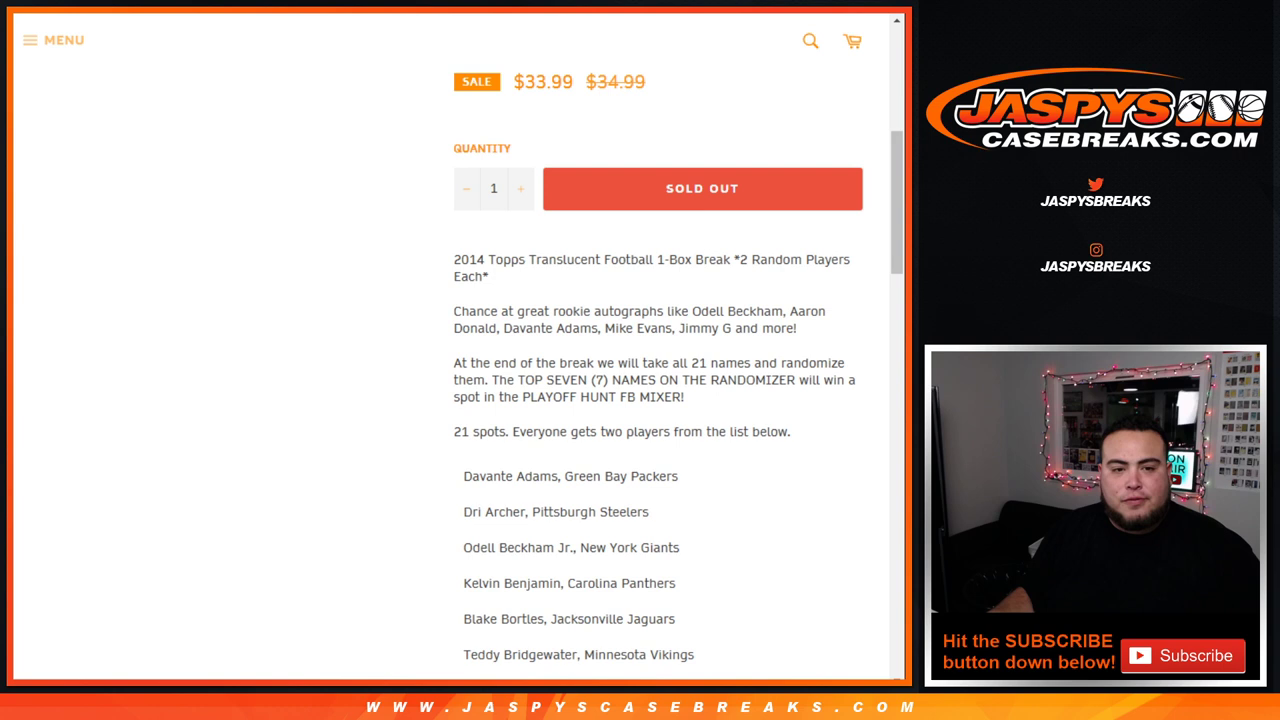
left_click_drag(454, 363, 684, 397)
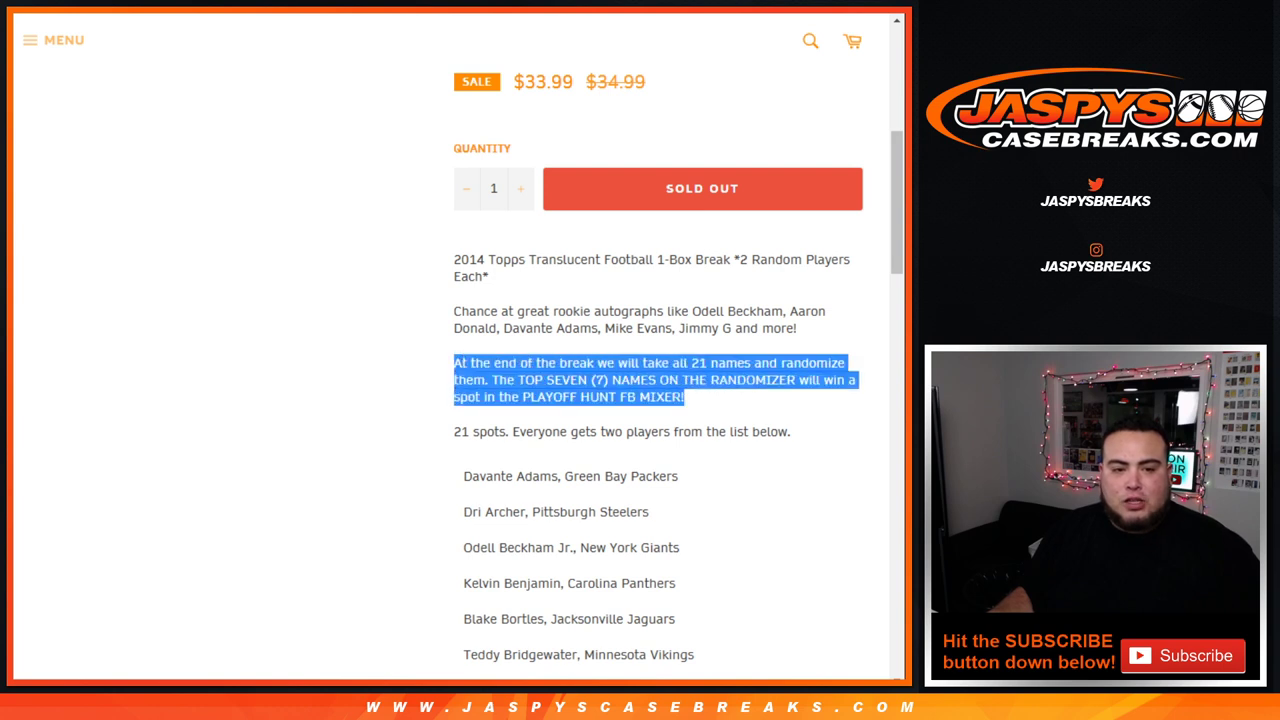
left_click_drag(454, 431, 790, 431)
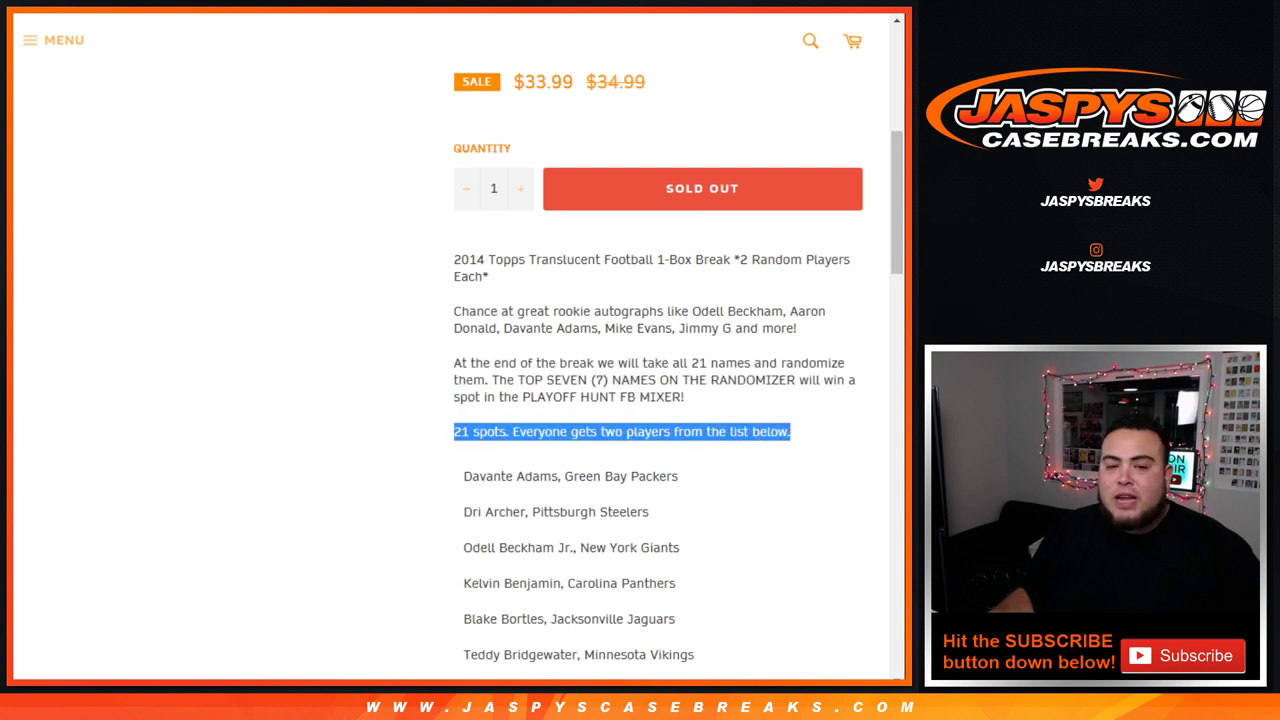
scroll(679, 373, "down", 8)
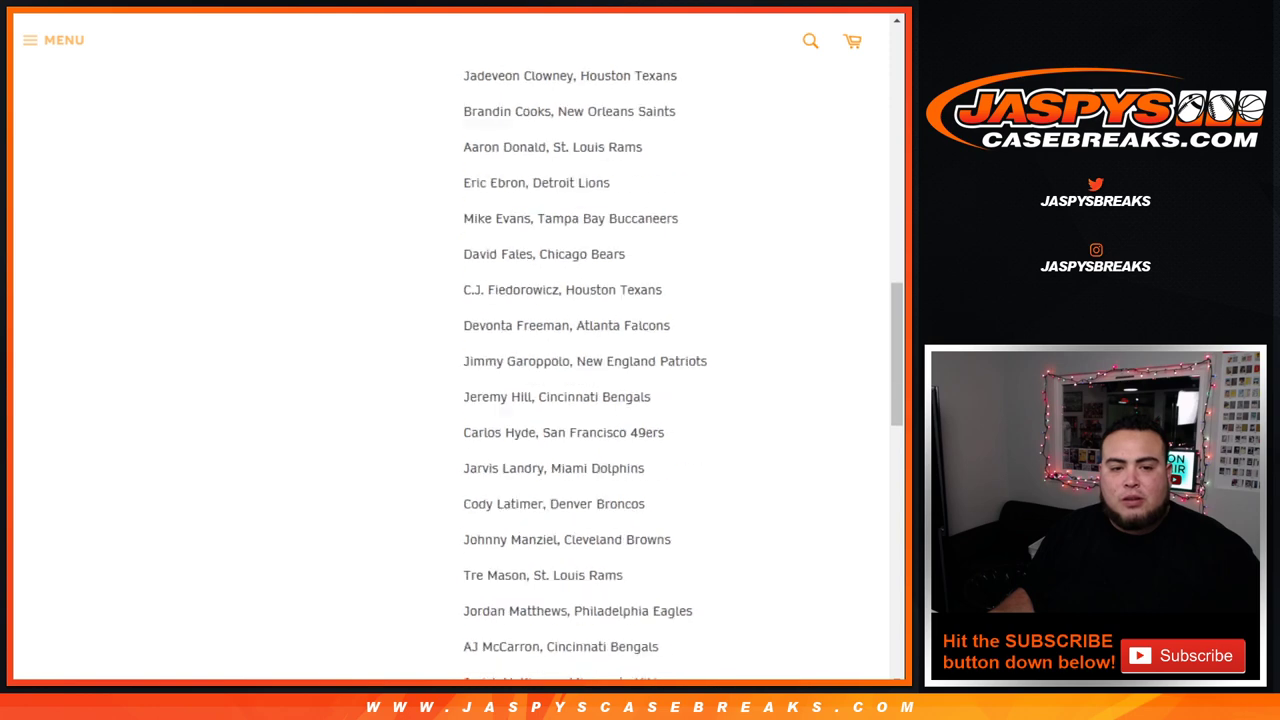
scroll(679, 373, "up", 11)
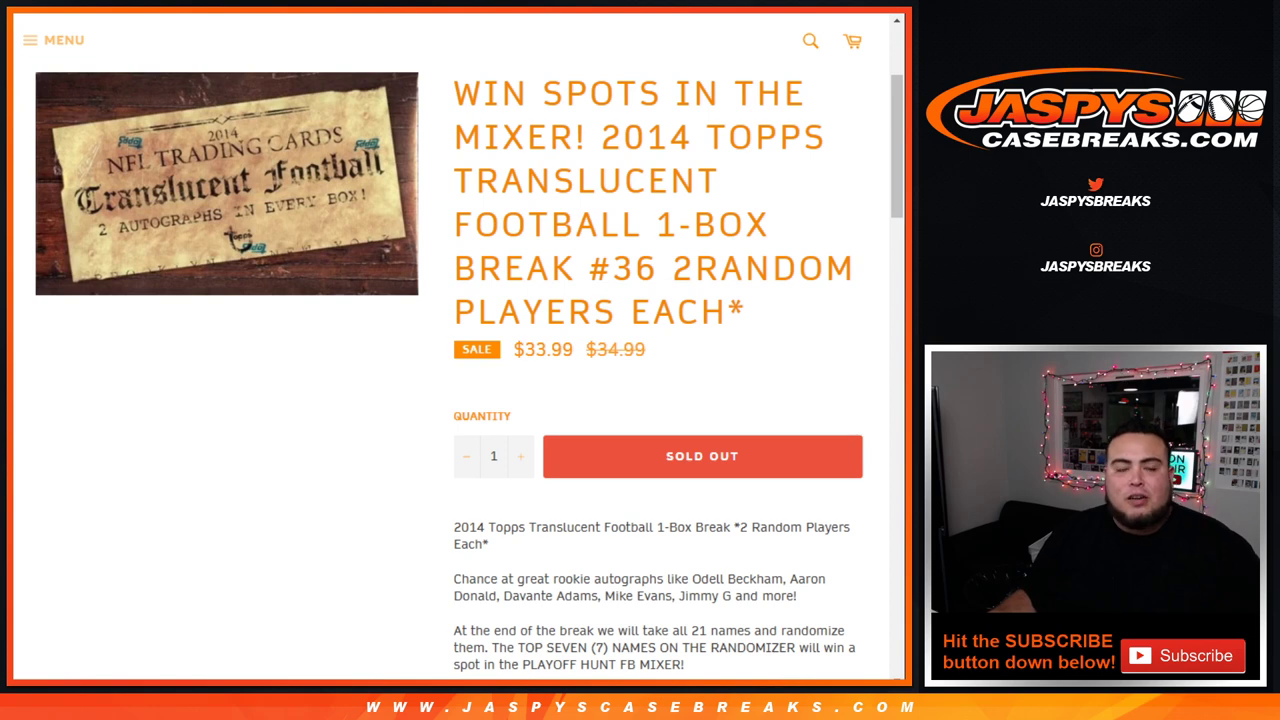
key("ctrl+Tab")
scroll(260, 487, "up", 5)
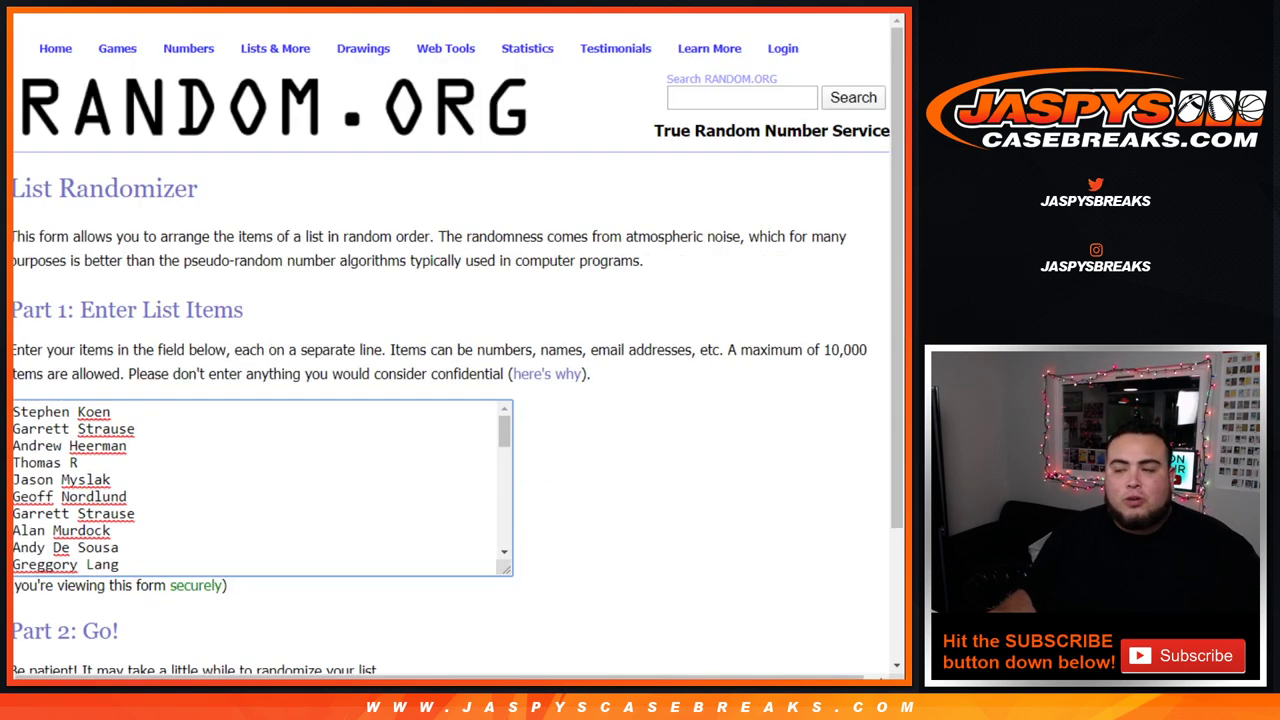
key("ctrl+shift+Tab")
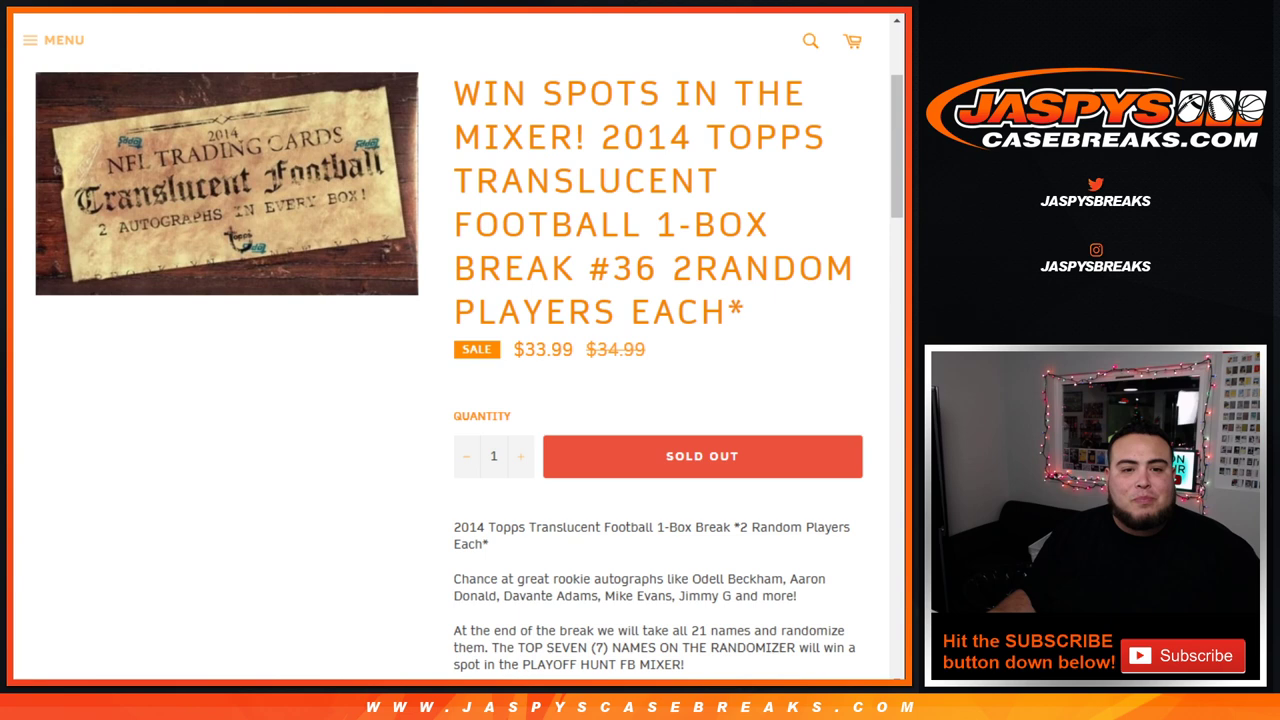
scroll(458, 346, "down", 3)
left_click_drag(517, 380, 684, 397)
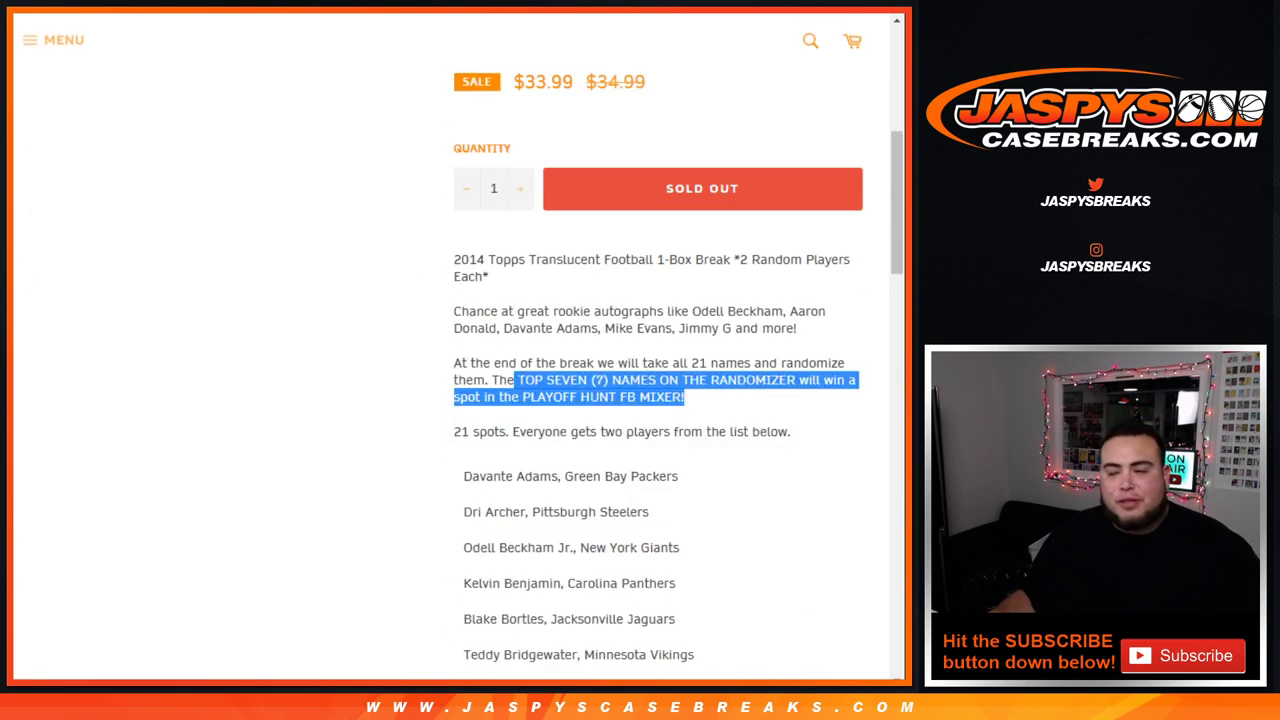
scroll(458, 346, "up", 3)
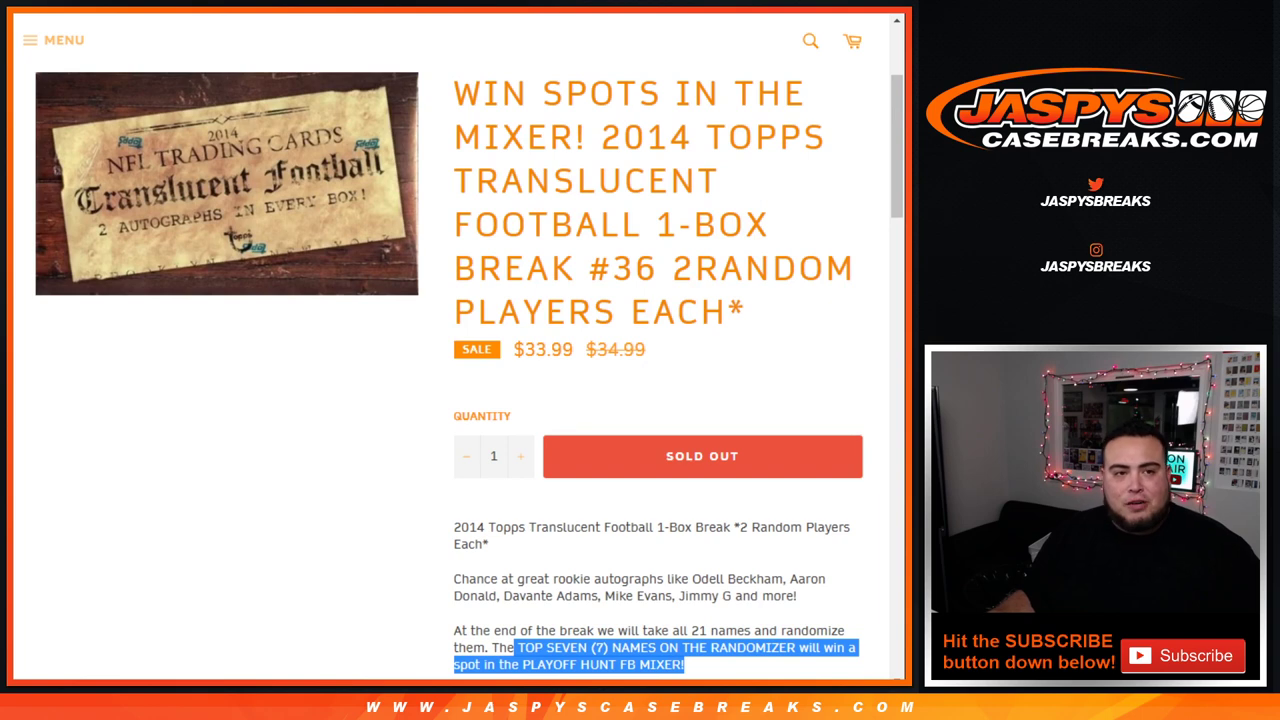
Step: Roll two dice, then randomize the 42-name customer list once
key("ctrl+Tab")
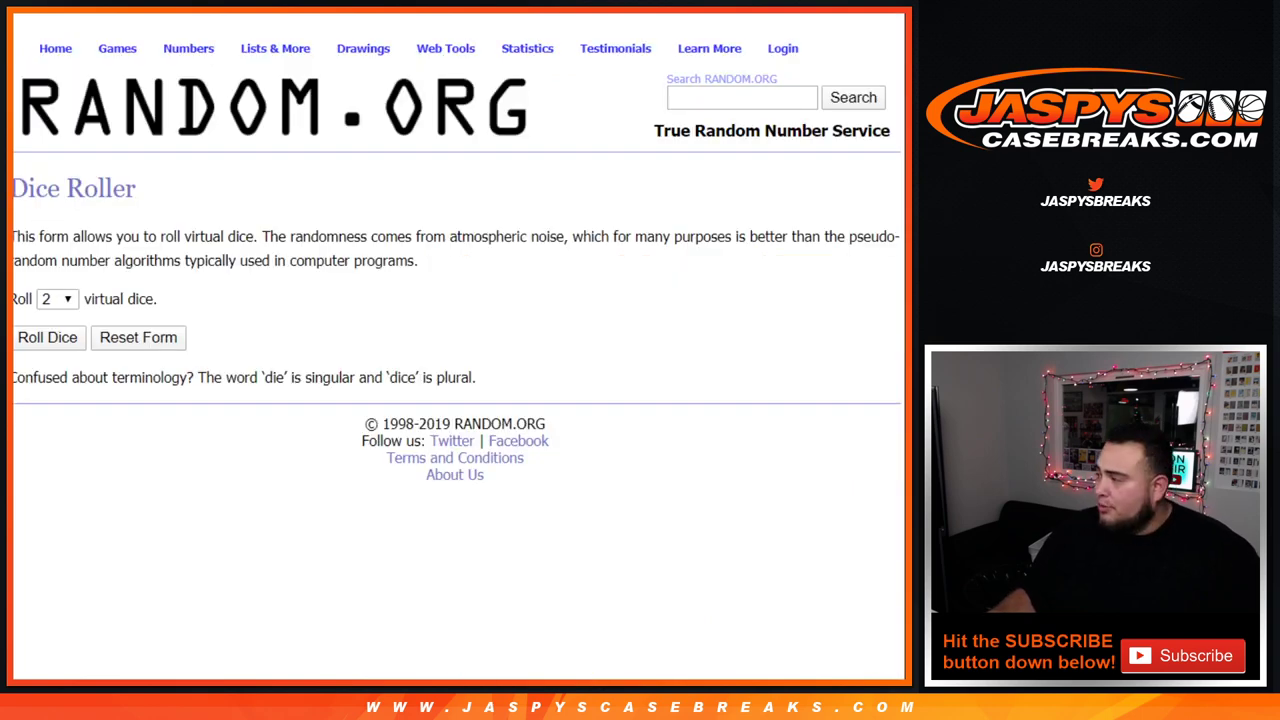
key("Return")
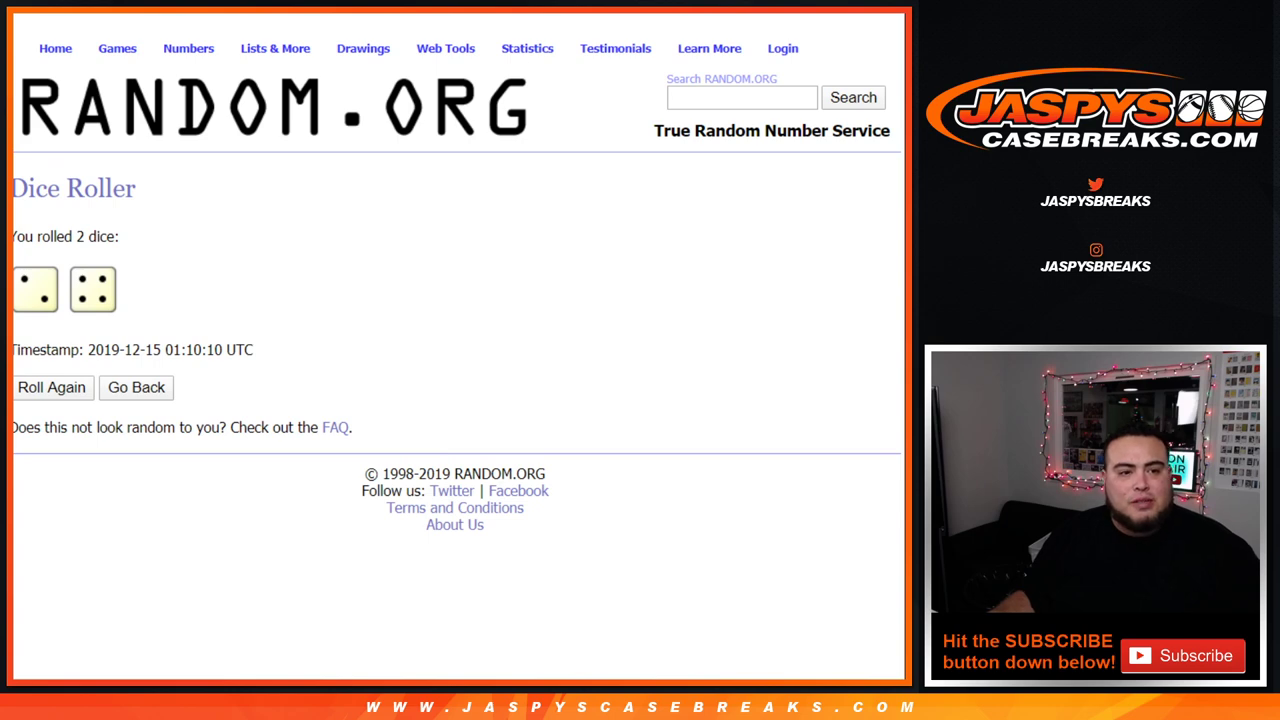
key("ctrl+Tab")
key("ctrl+End")
scroll(458, 340, "down", 2)
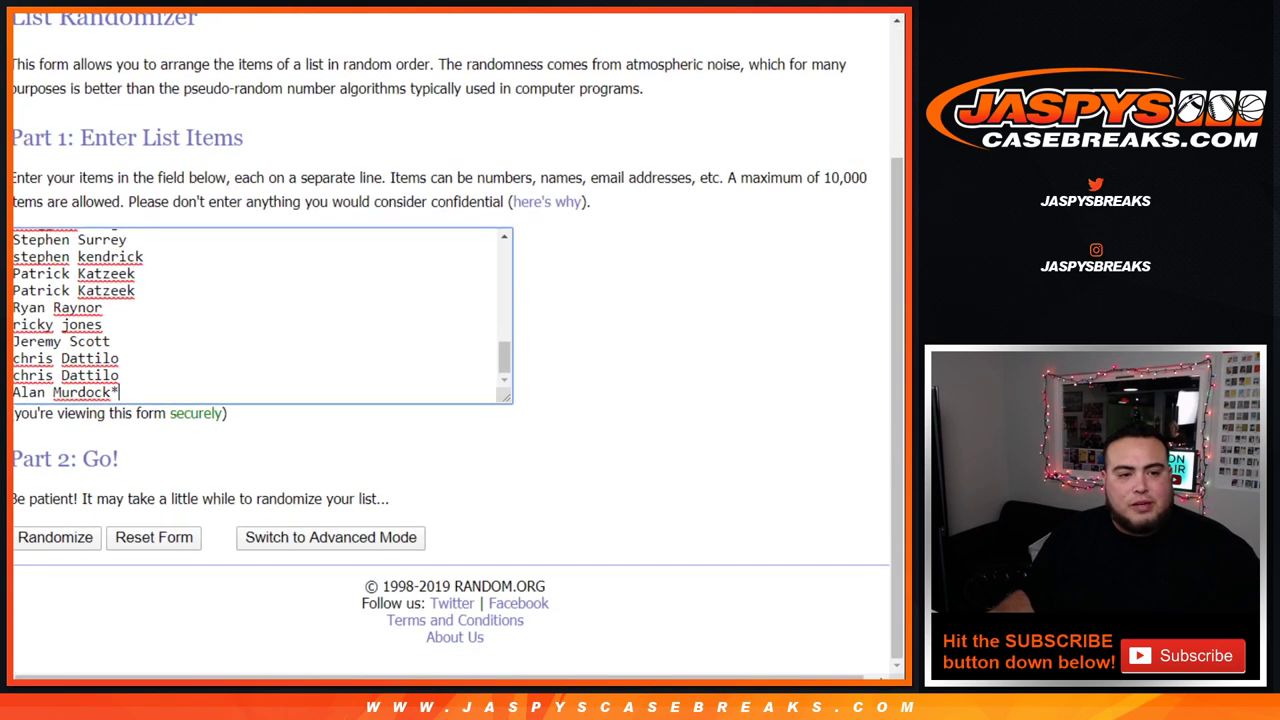
key("Tab")
key("Return")
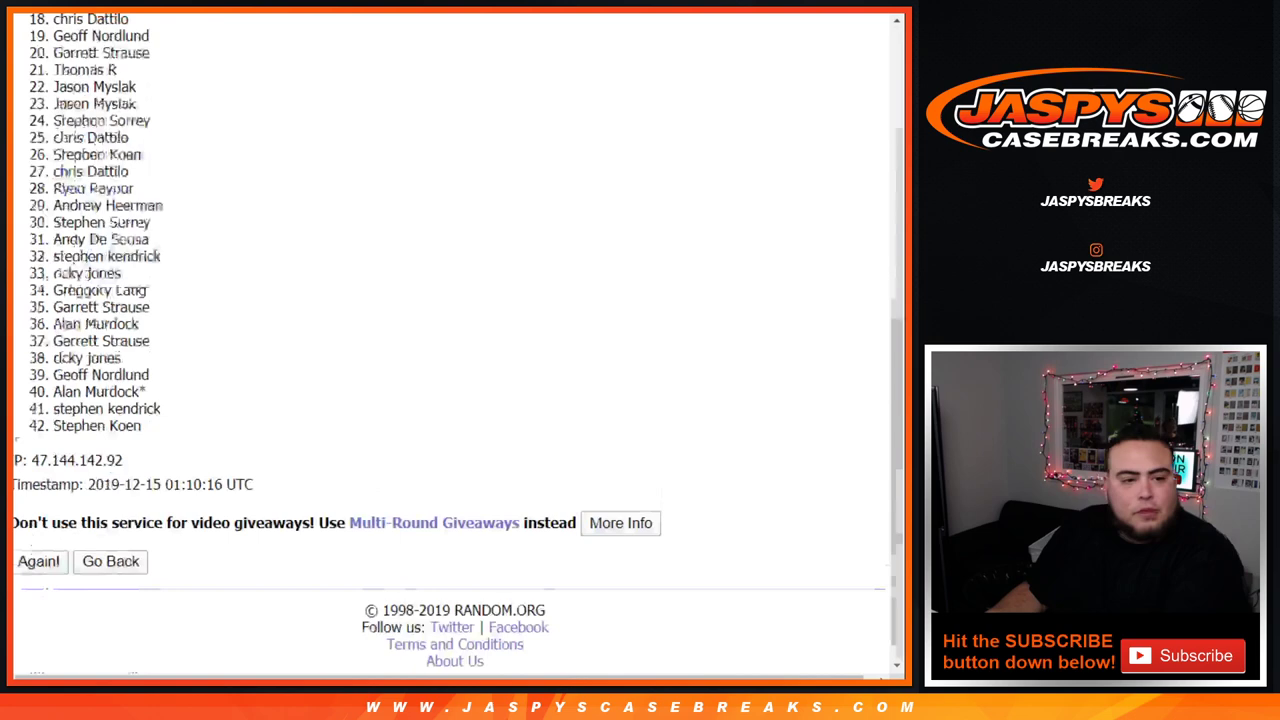
Step: Randomize the customer list five more times, for six randomizations in total
key("Return")
scroll(458, 340, "down", 4)
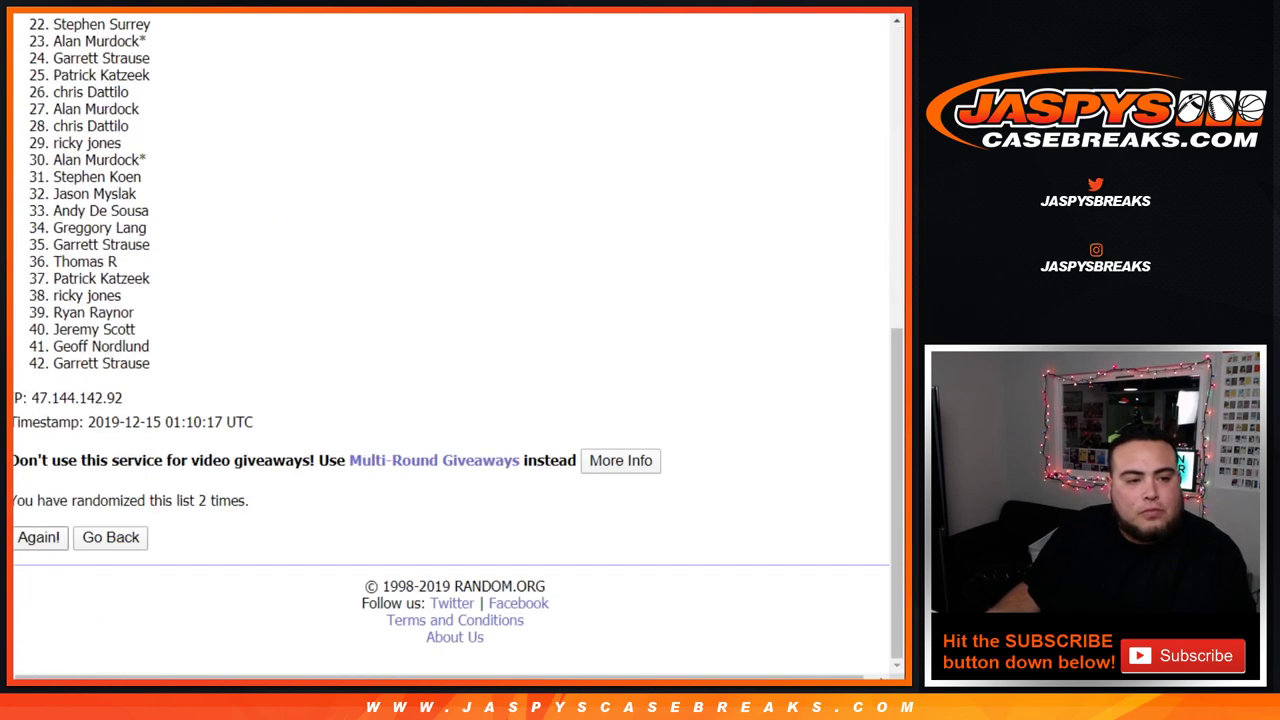
key("Return")
scroll(458, 340, "down", 4)
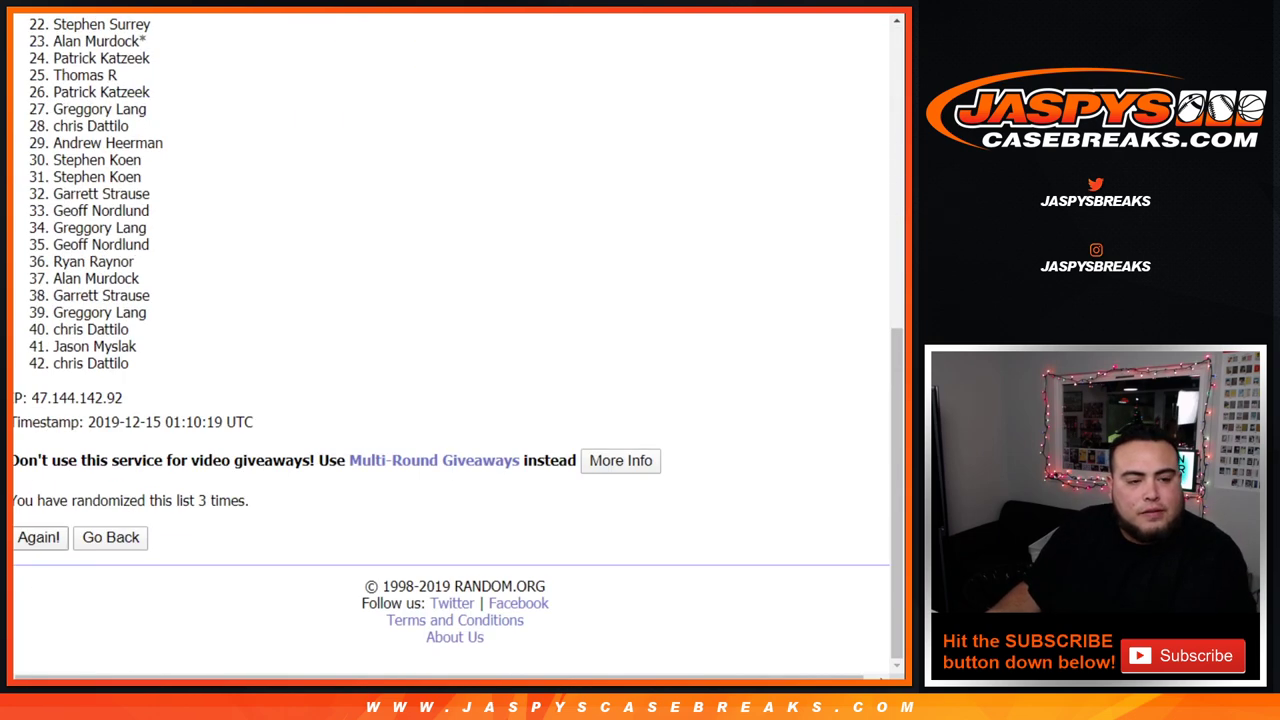
key("Return")
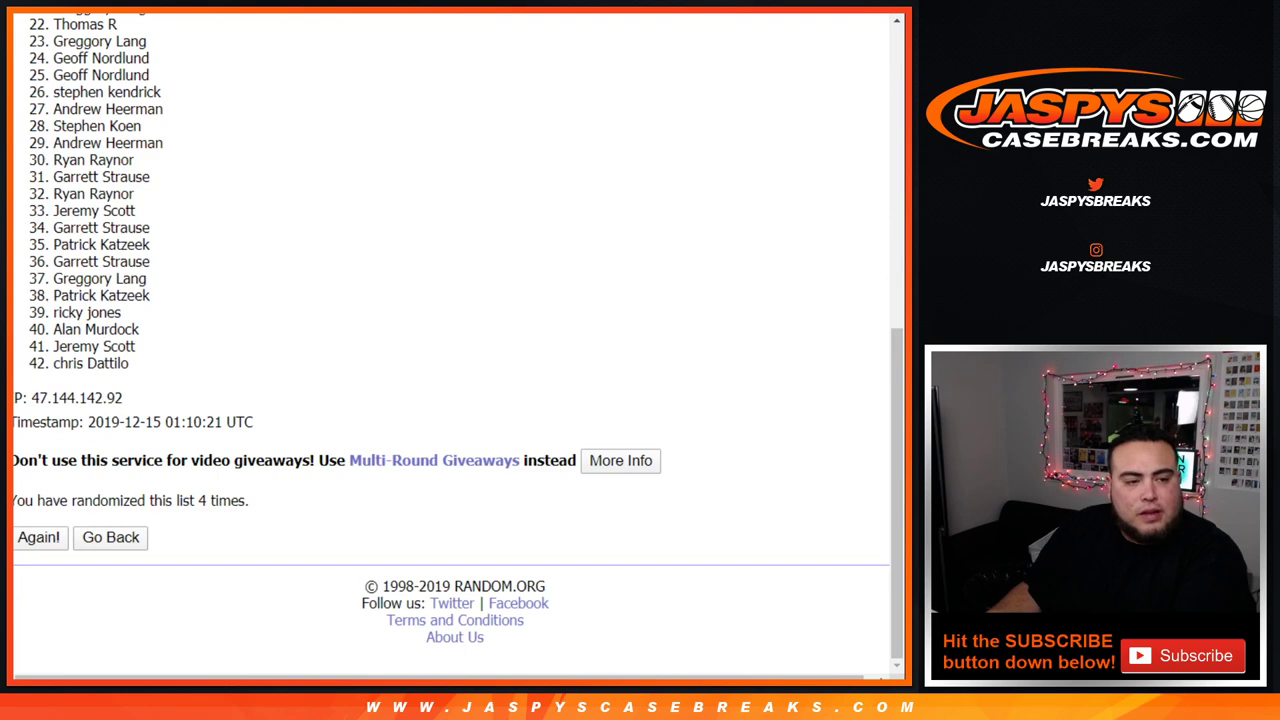
key("Return")
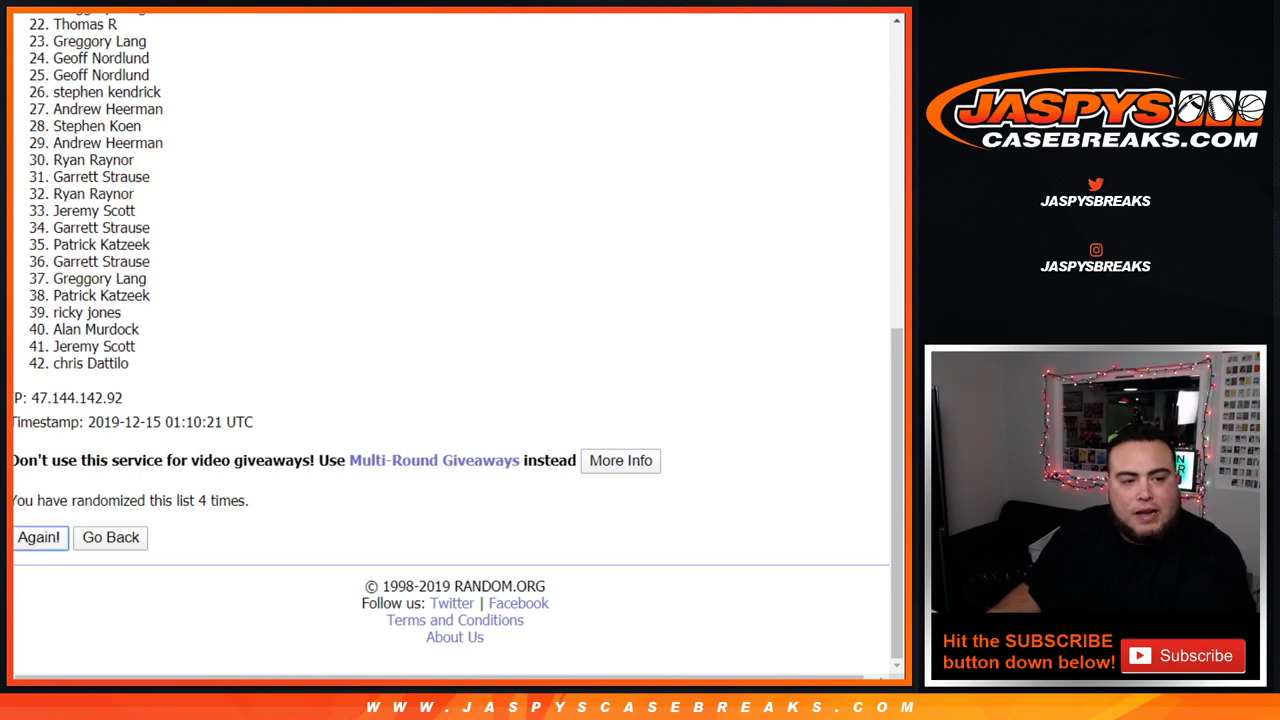
scroll(458, 340, "down", 8)
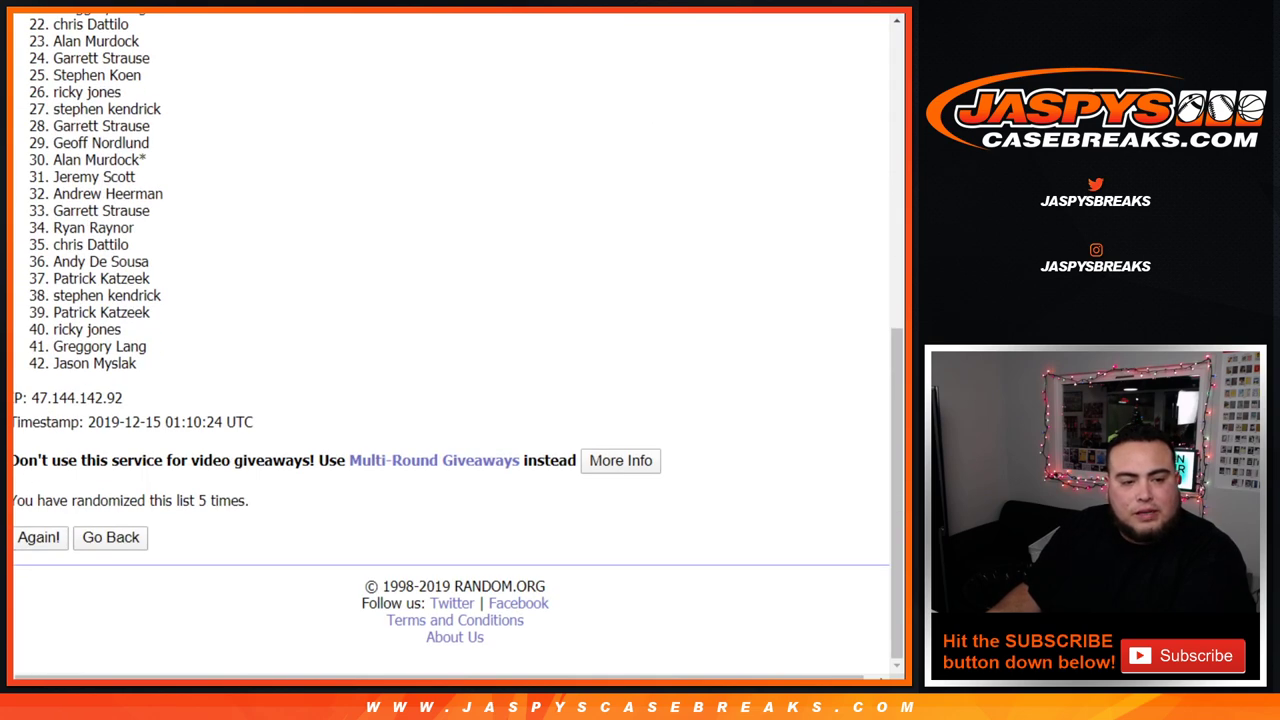
key("Return")
left_click_drag(178, 500, 250, 500)
Step: Copy the randomized customer names into column A of the Google Sheets spreadsheet
key("Home")
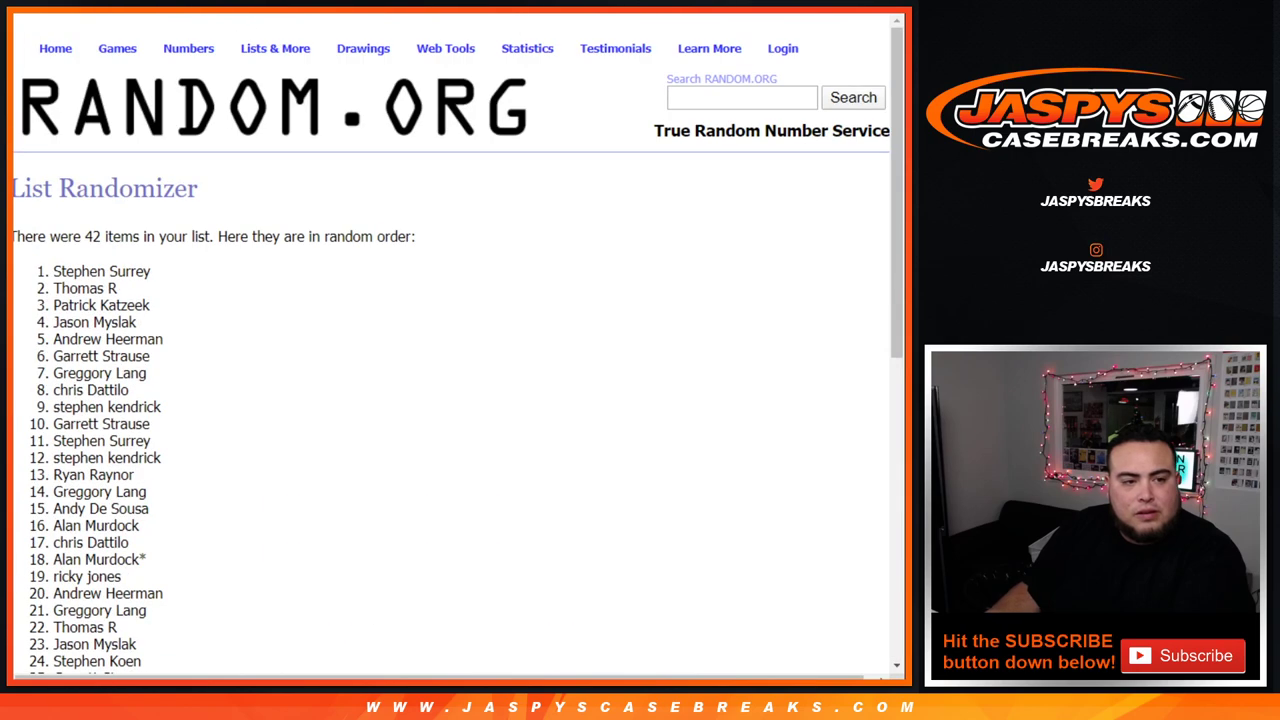
left_click_drag(53, 271, 148, 520)
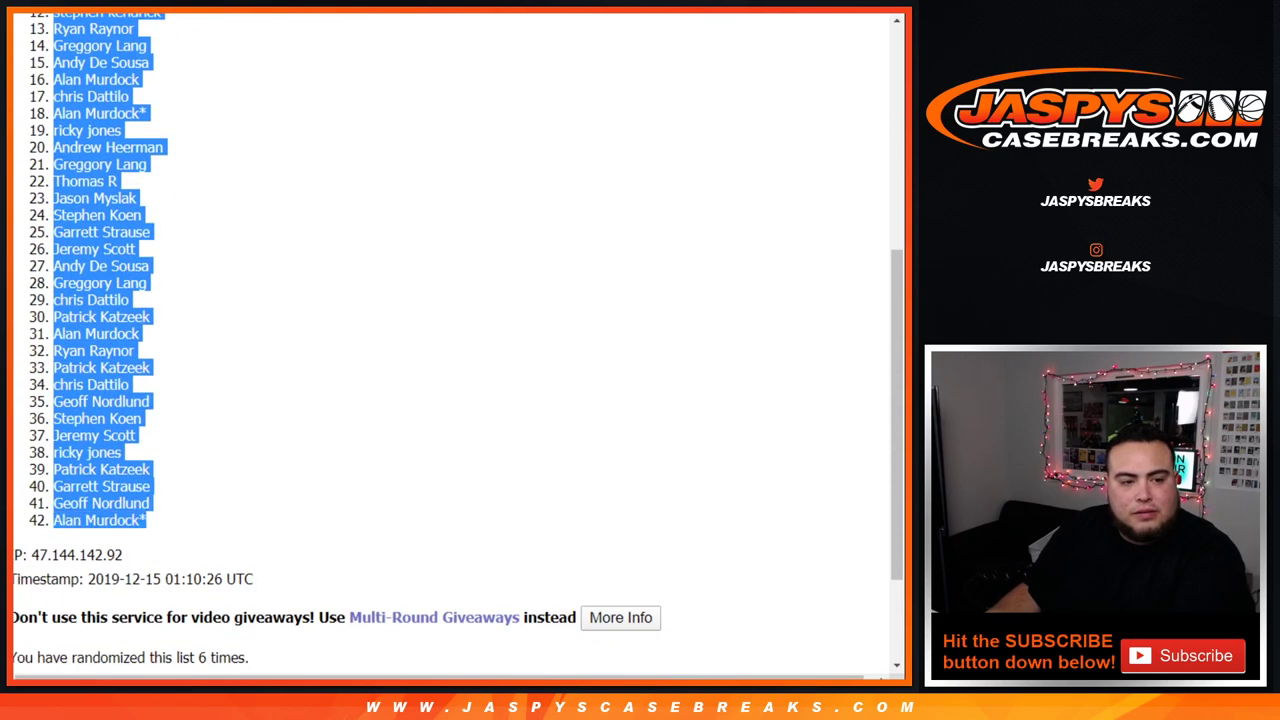
key("ctrl+Tab")
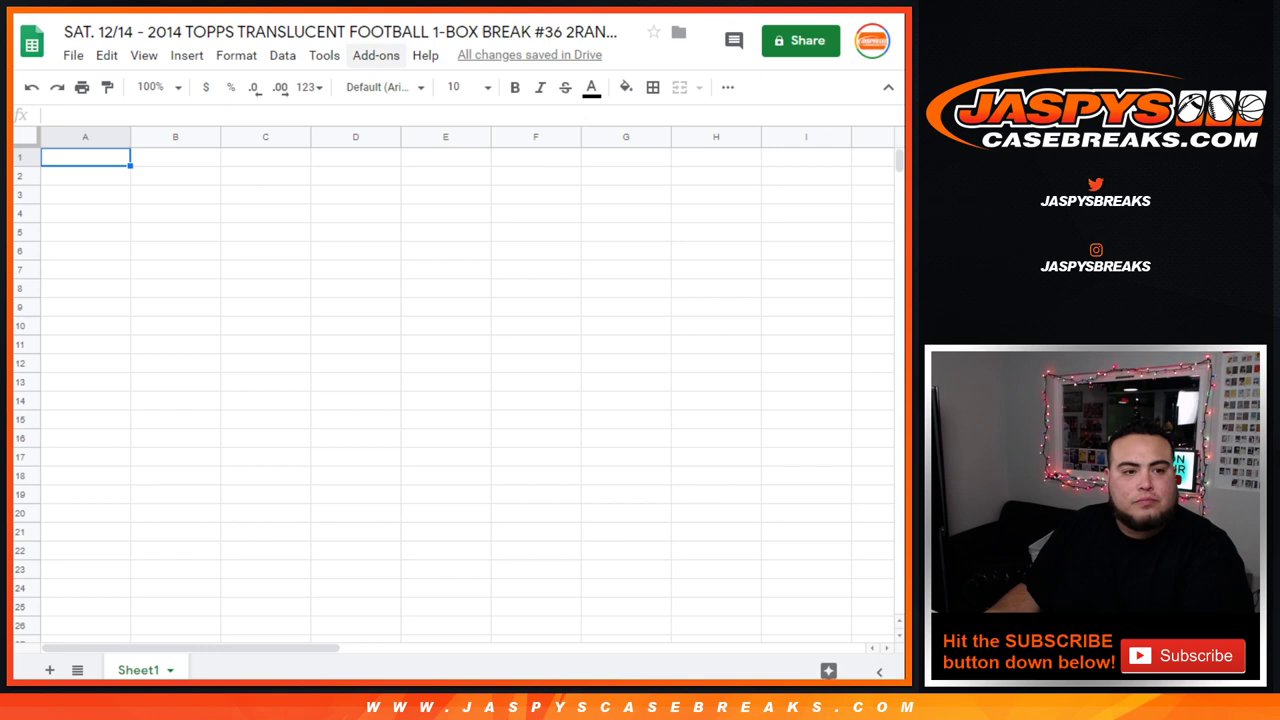
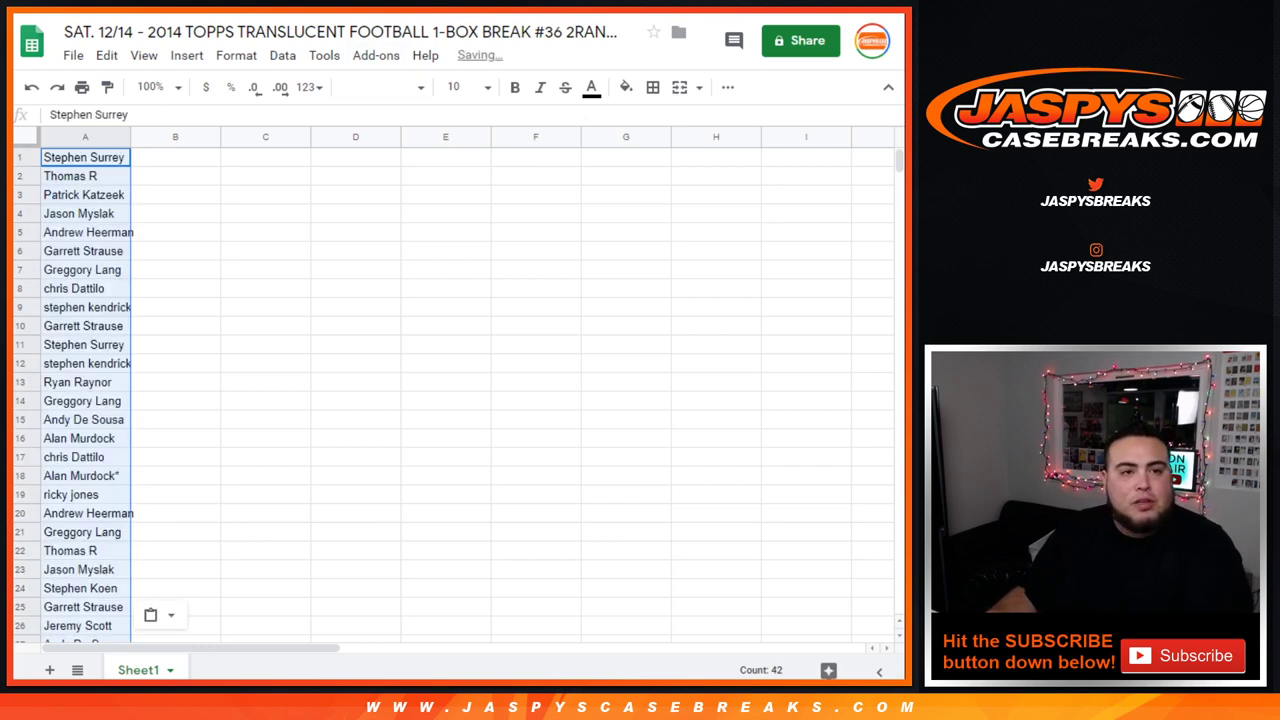
key("ctrl+Tab")
key("ctrl+Tab")
key("ctrl+Tab")
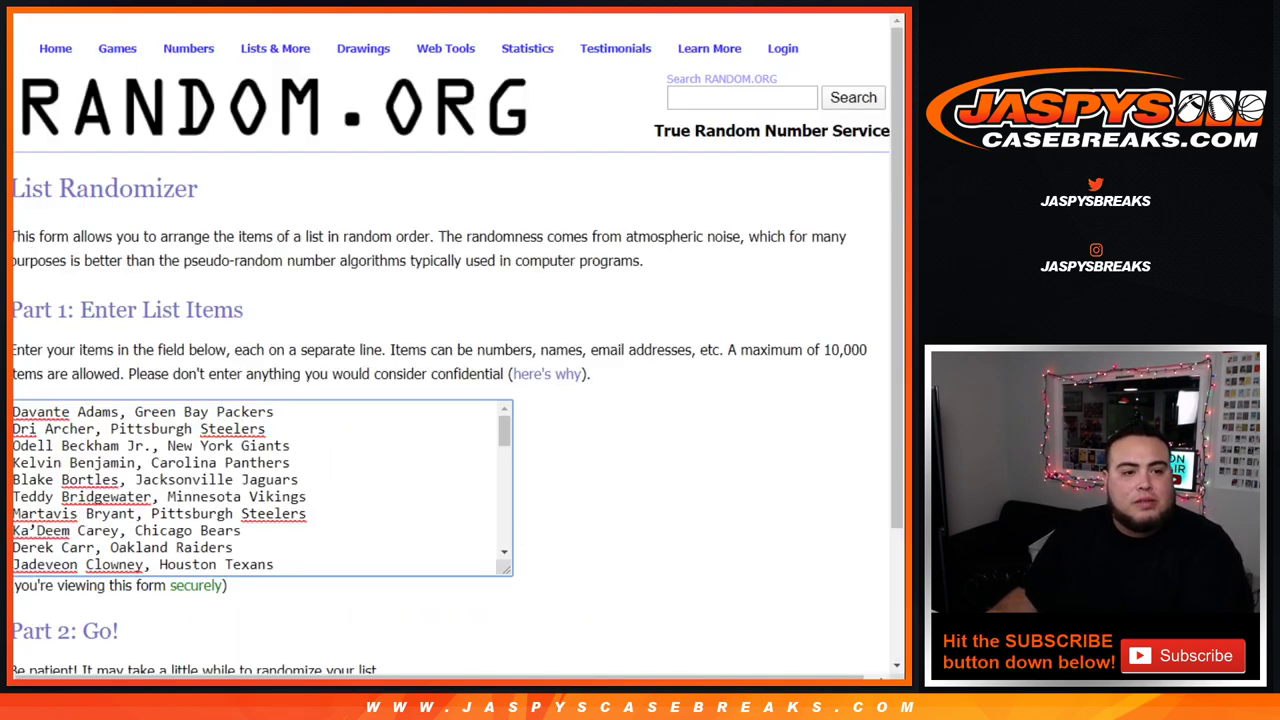
Step: Randomize the 42-entry player-and-team list six times and select all its entries
scroll(450, 340, "down", 3)
left_click(55, 537)
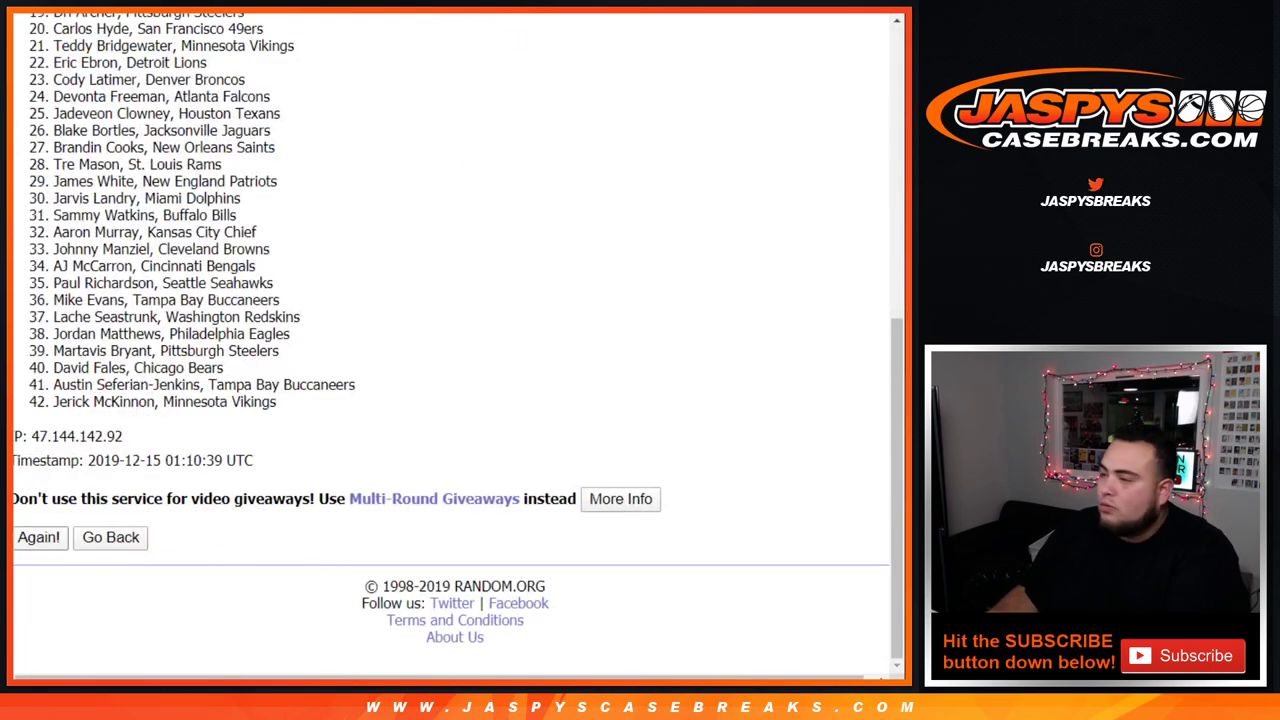
left_click(38, 537)
left_click(38, 534)
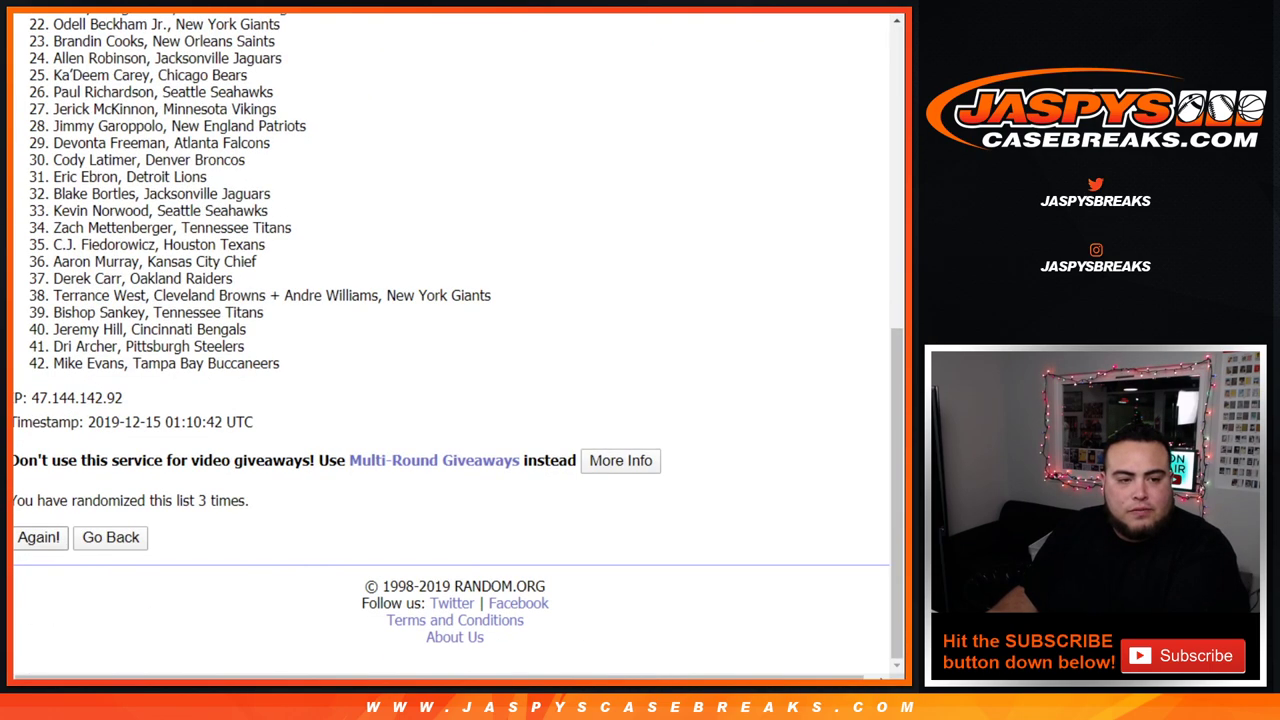
left_click(38, 537)
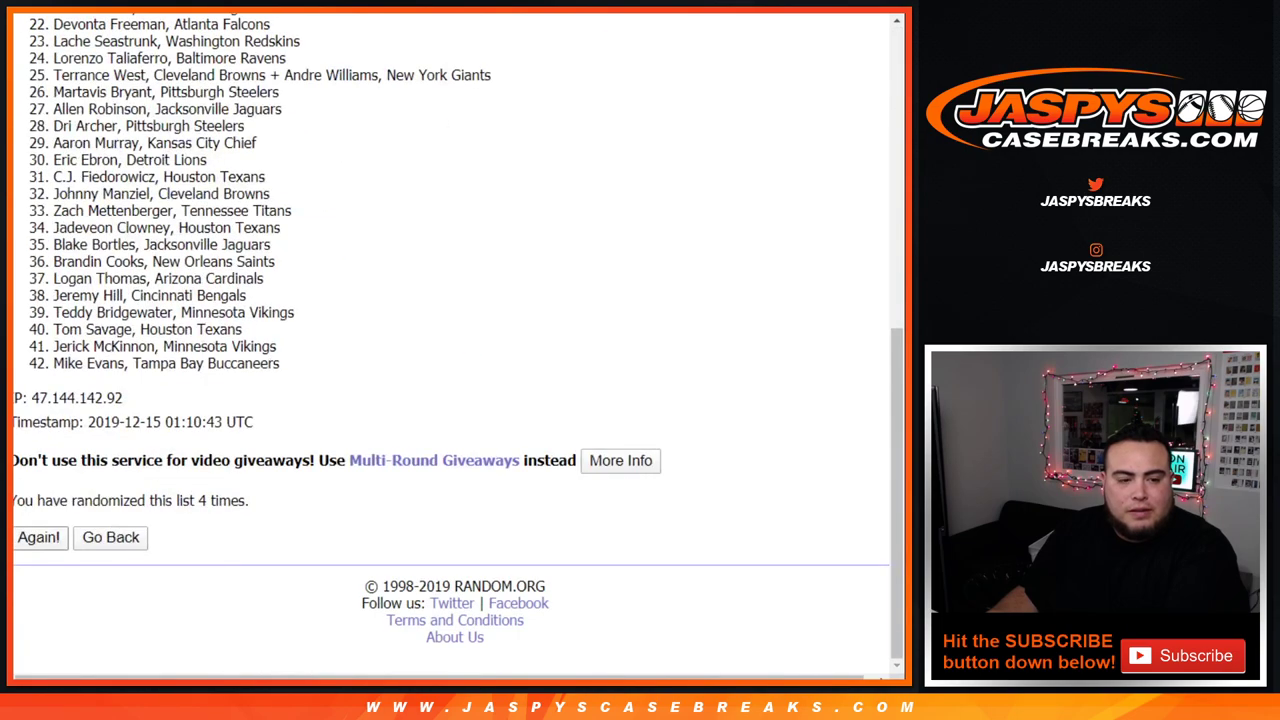
left_click(38, 537)
left_click(38, 537)
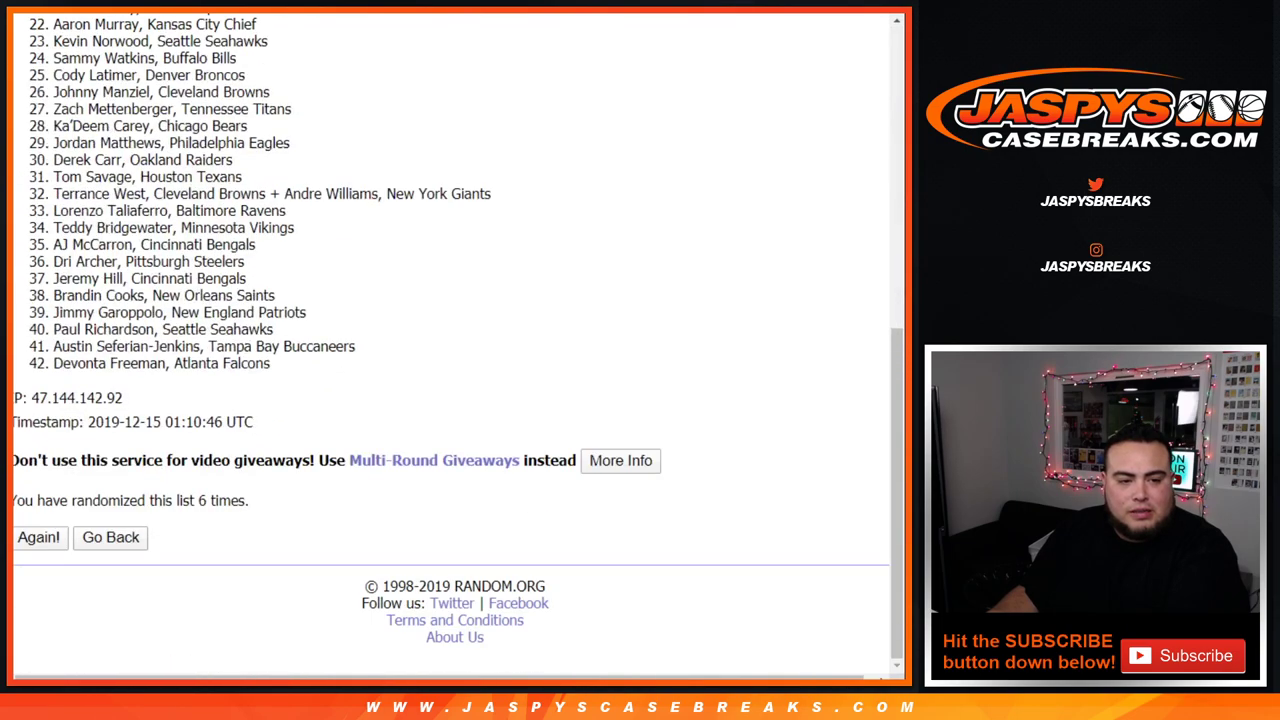
left_click_drag(199, 500, 248, 500)
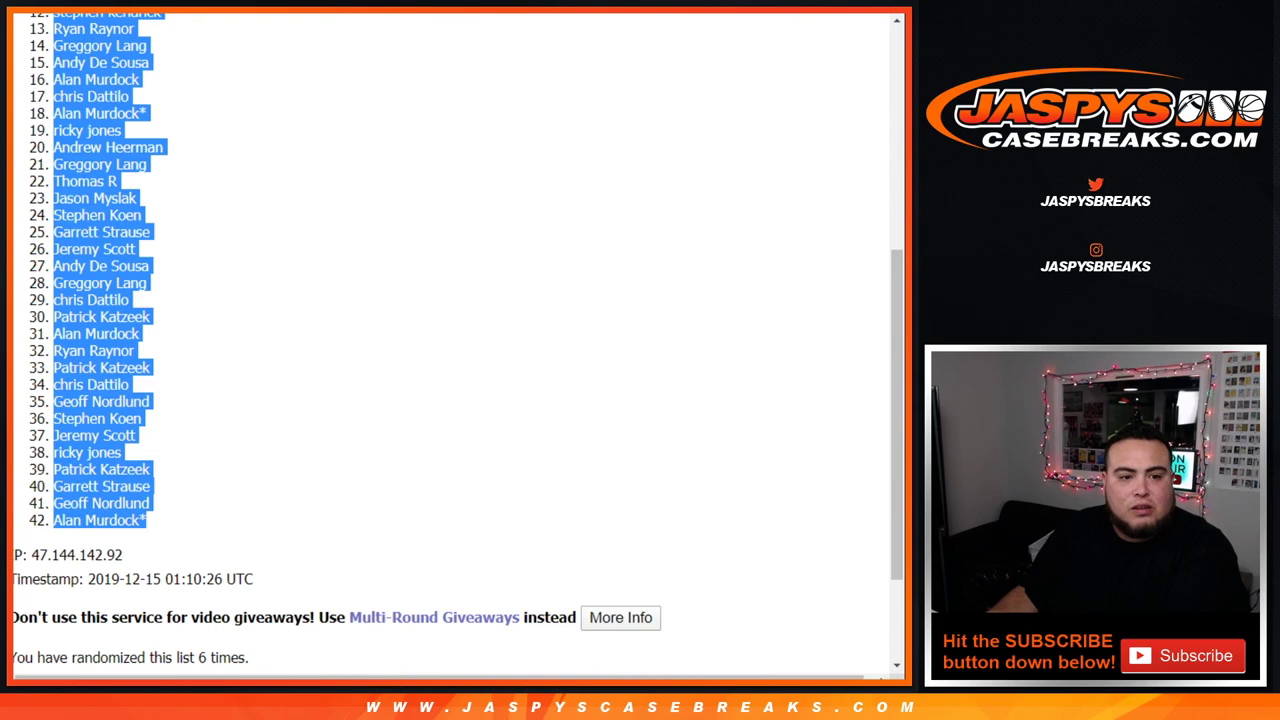
scroll(450, 340, "up", 6)
left_click_drag(53, 271, 270, 520)
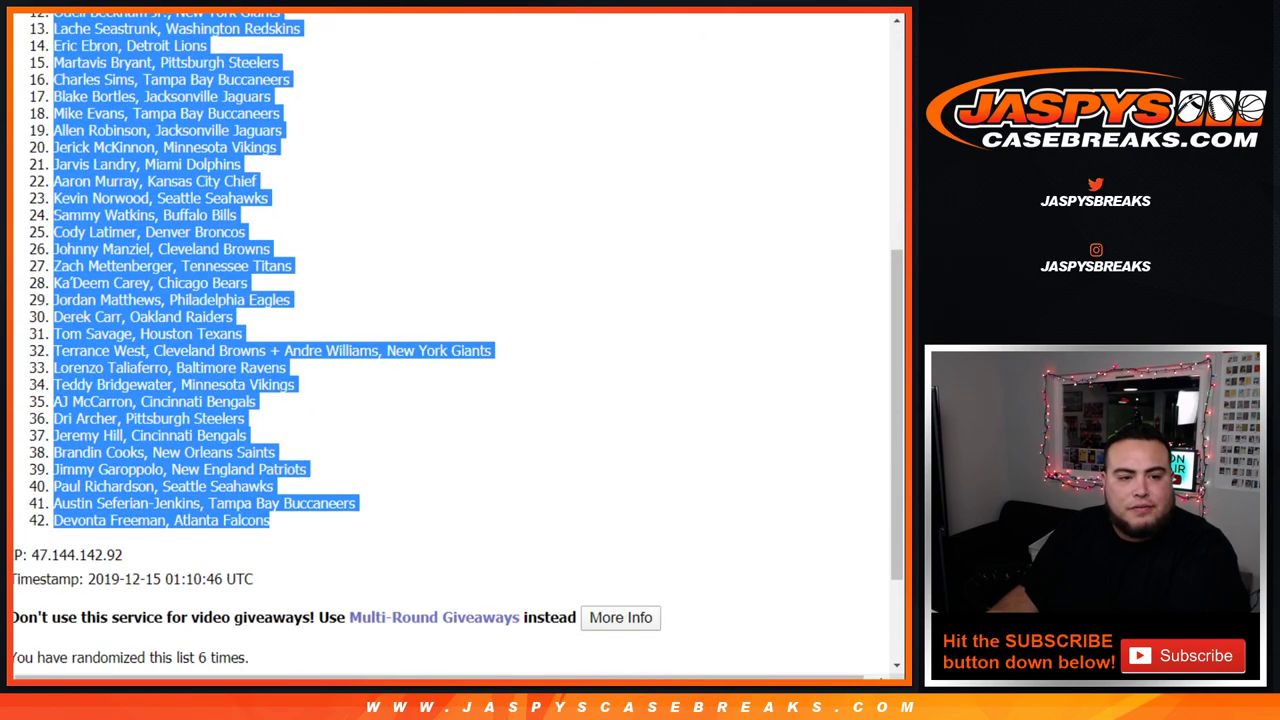
Step: Paste the player and team list into column B starting at B1
key("alt+Tab")
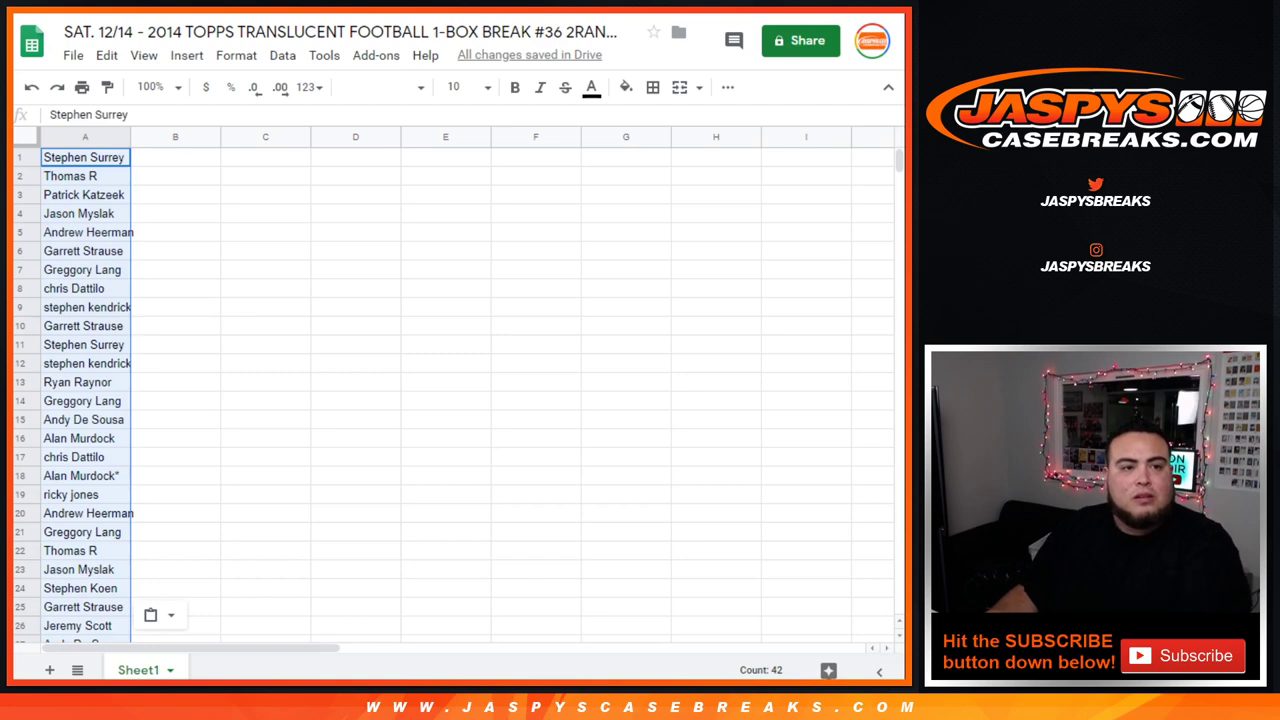
left_click(175, 157)
key("ctrl+v")
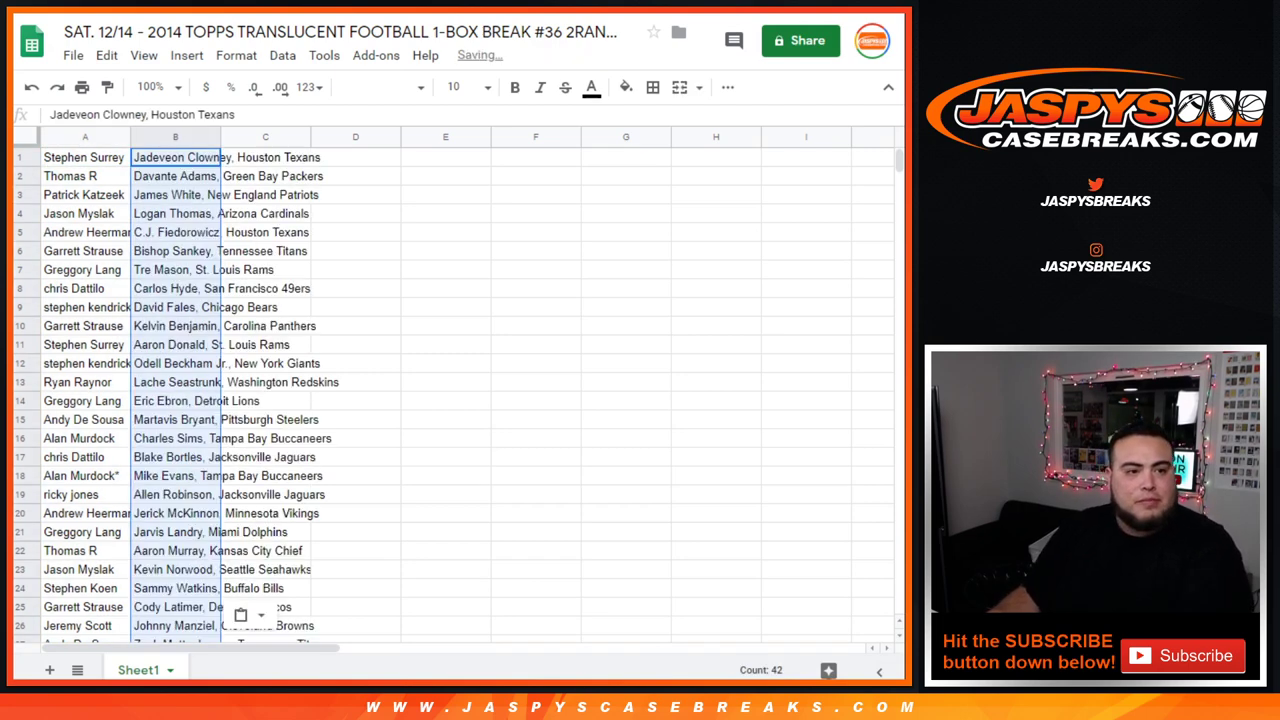
Step: Set all sheet text to size 14 and auto-fit columns A and B
key("ctrl+a")
left_click(470, 87)
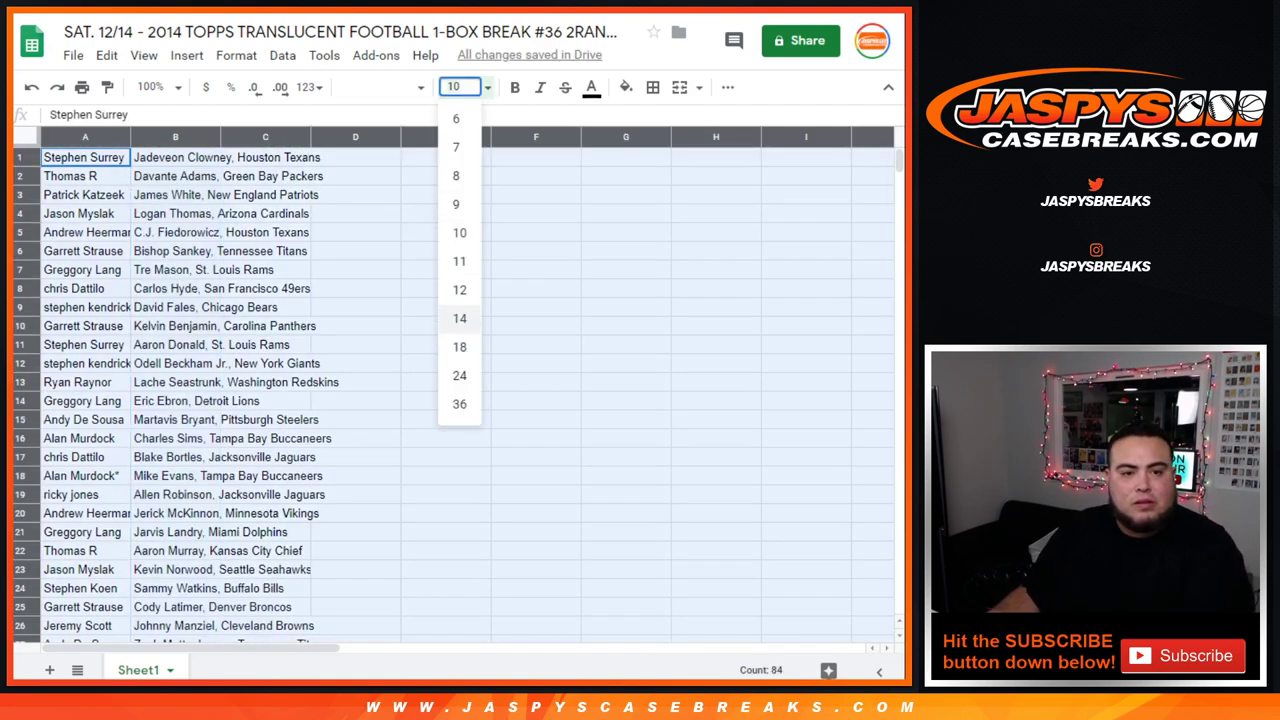
left_click(458, 318)
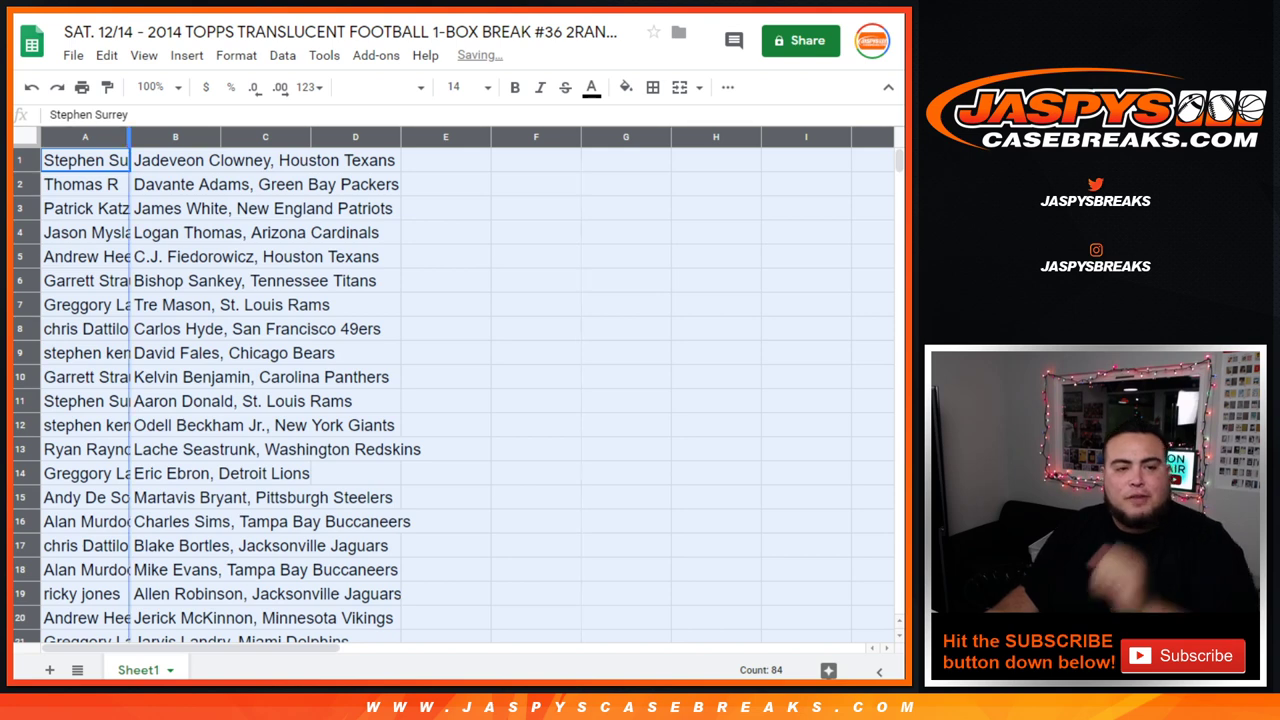
double_click(130, 137)
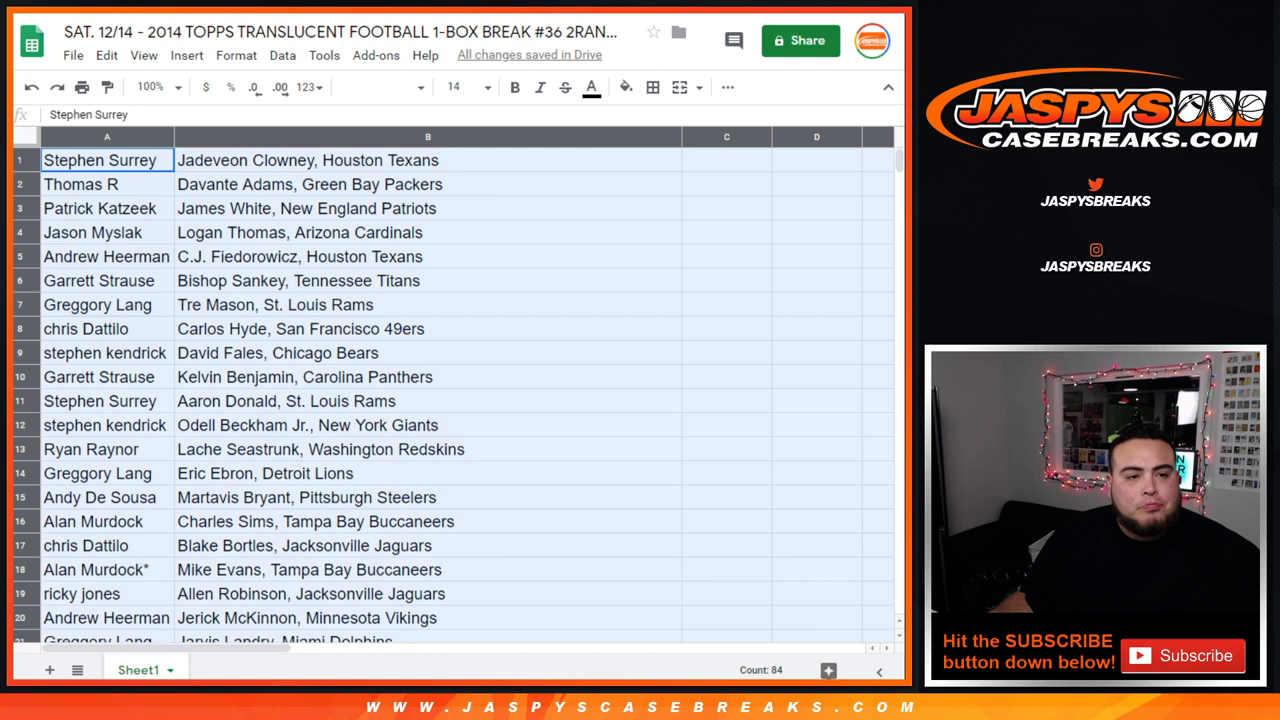
scroll(450, 400, "down", 3)
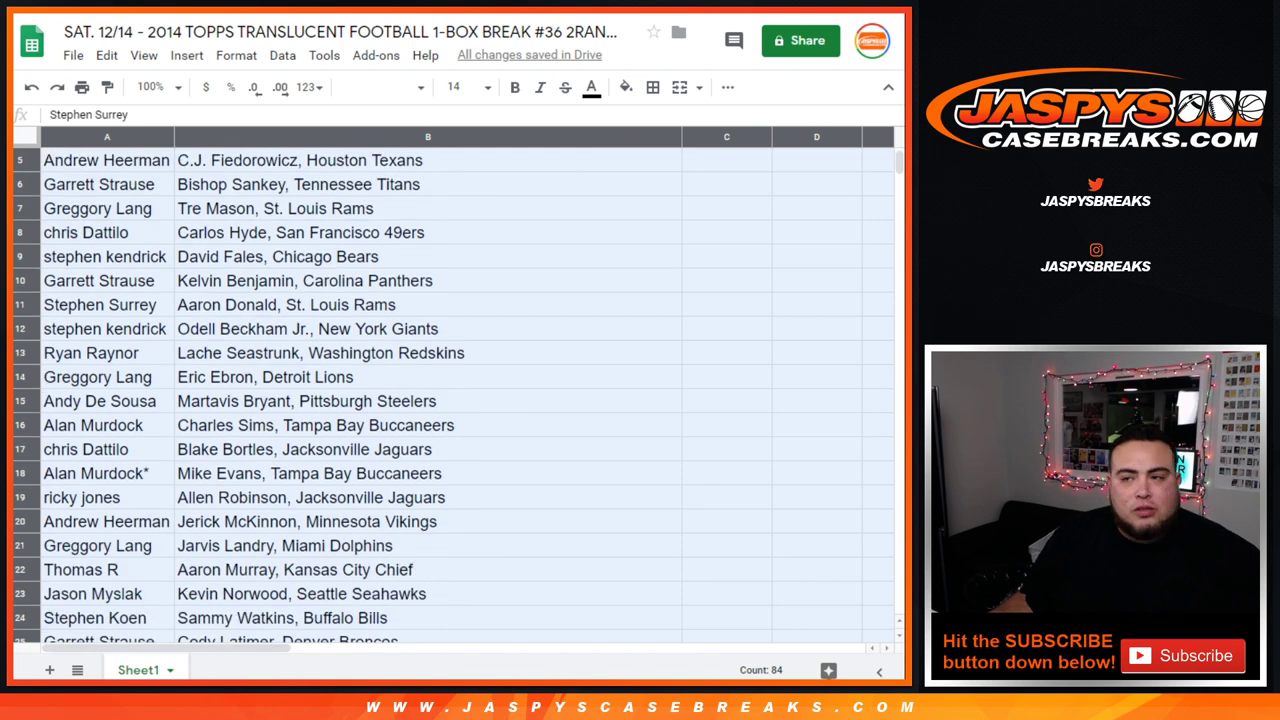
scroll(450, 400, "down", 3)
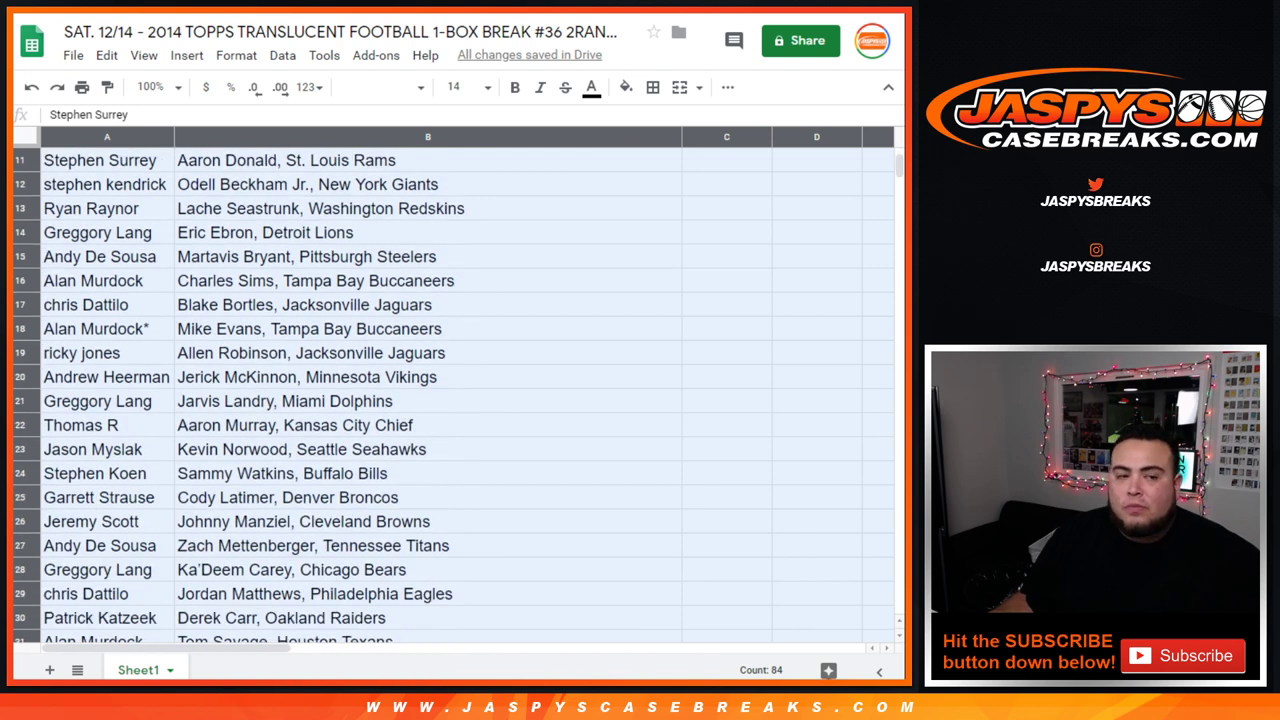
scroll(450, 400, "down", 3)
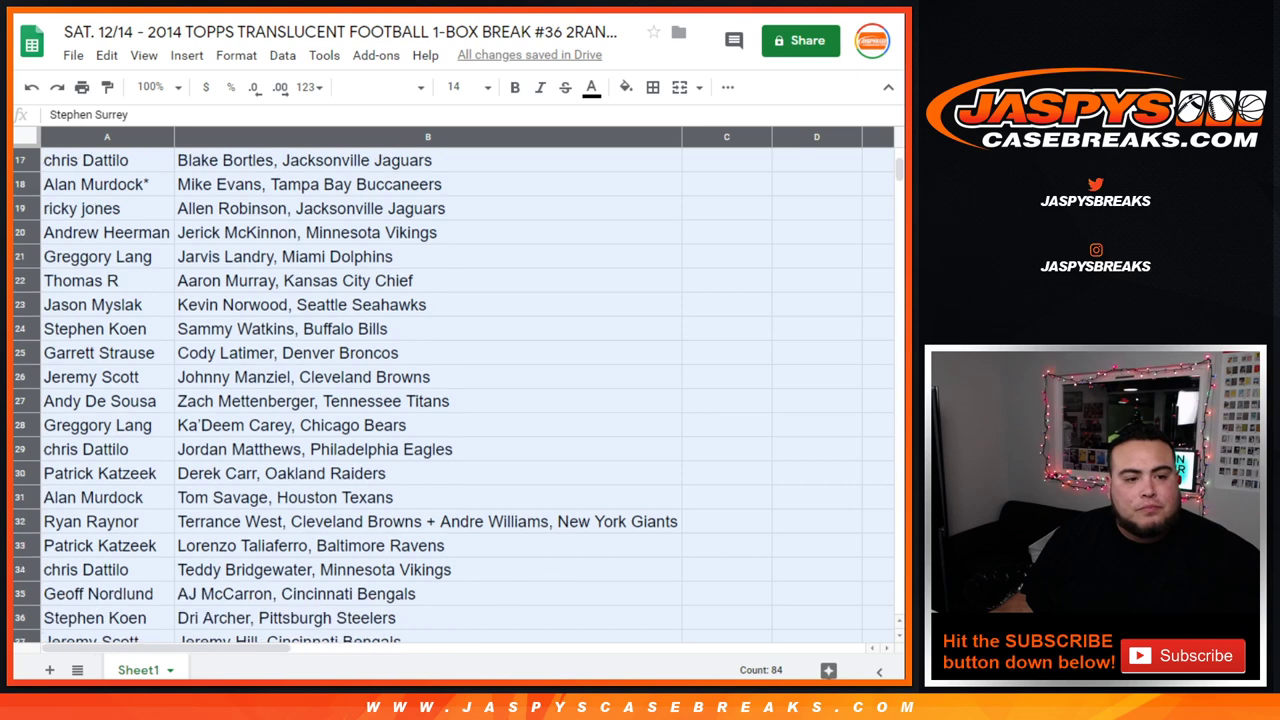
scroll(450, 400, "down", 2)
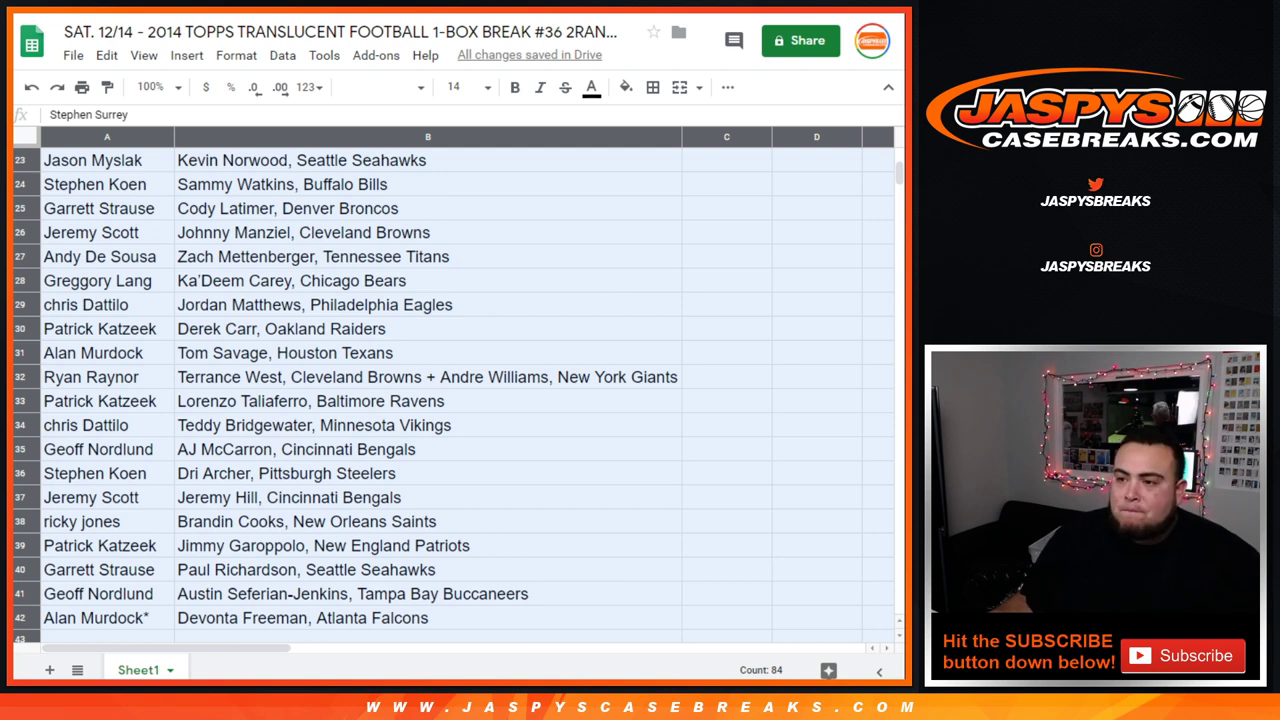
scroll(450, 390, "up", 8)
Step: Sort the sheet A→Z by customer name and select the first two customers' rows (1–4, 5–6)
left_click(107, 208)
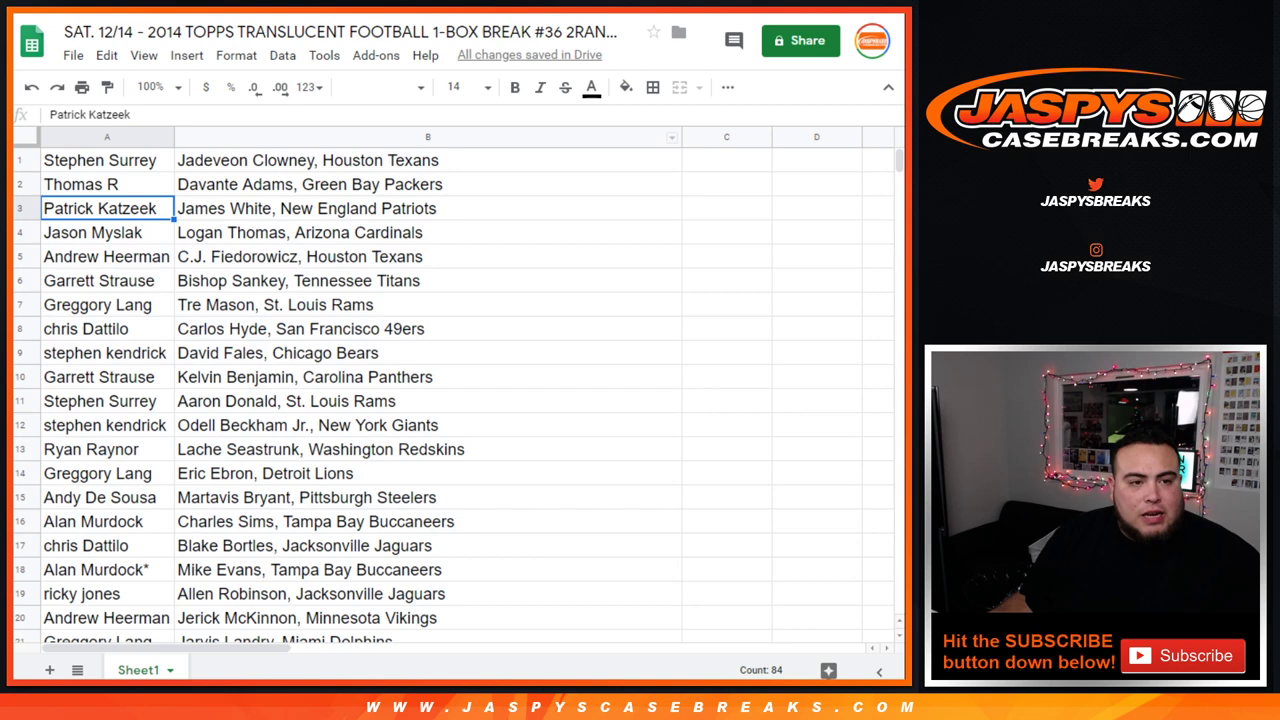
left_click(164, 137)
left_click(243, 466)
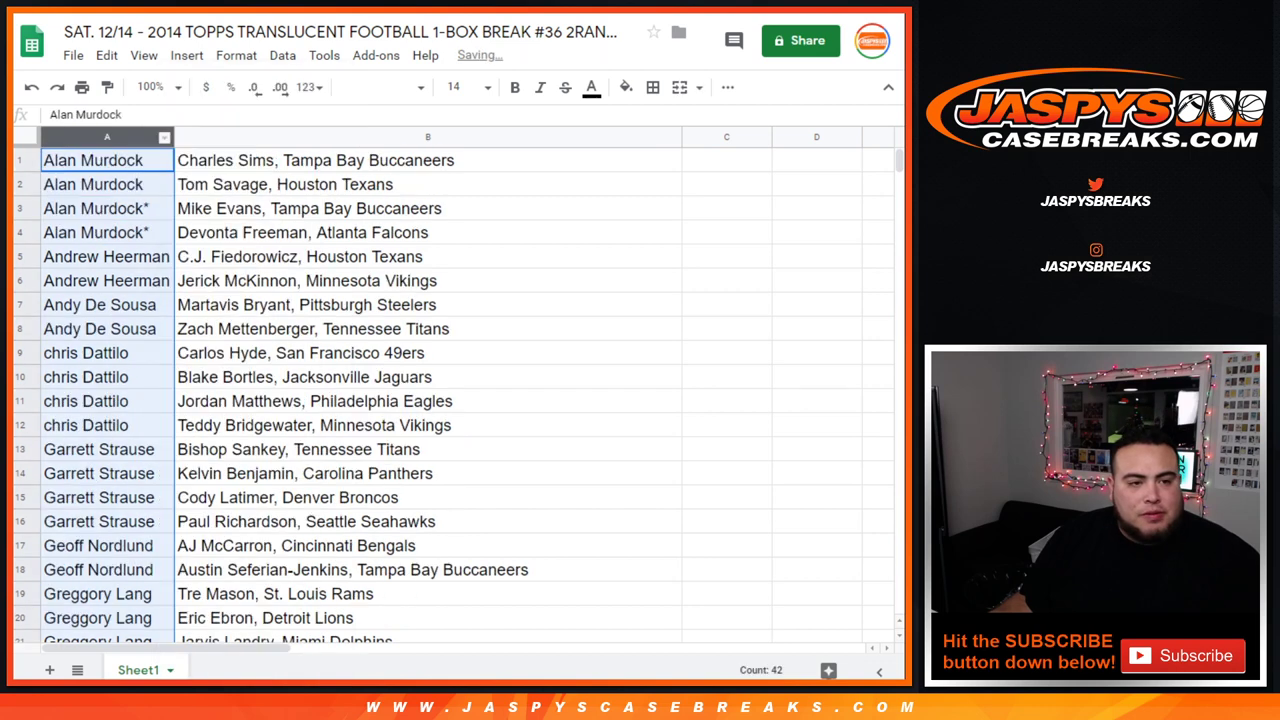
left_click_drag(107, 160, 430, 232)
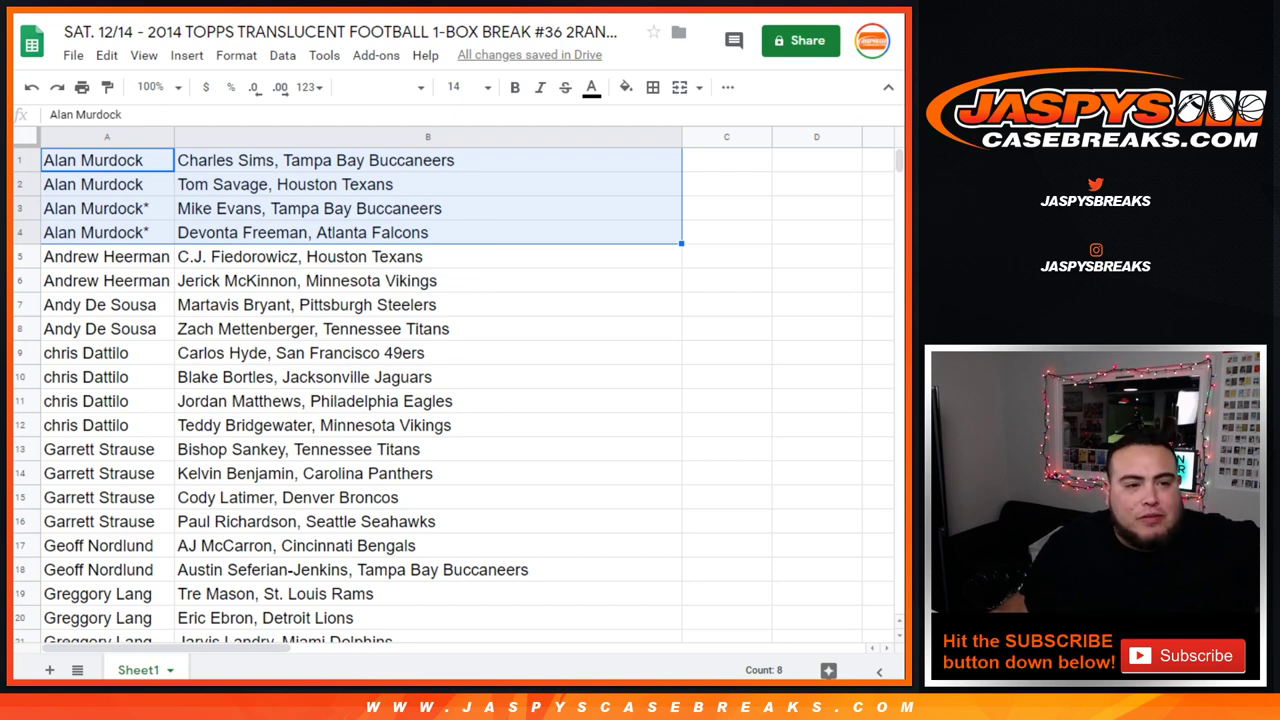
left_click_drag(107, 256, 430, 280)
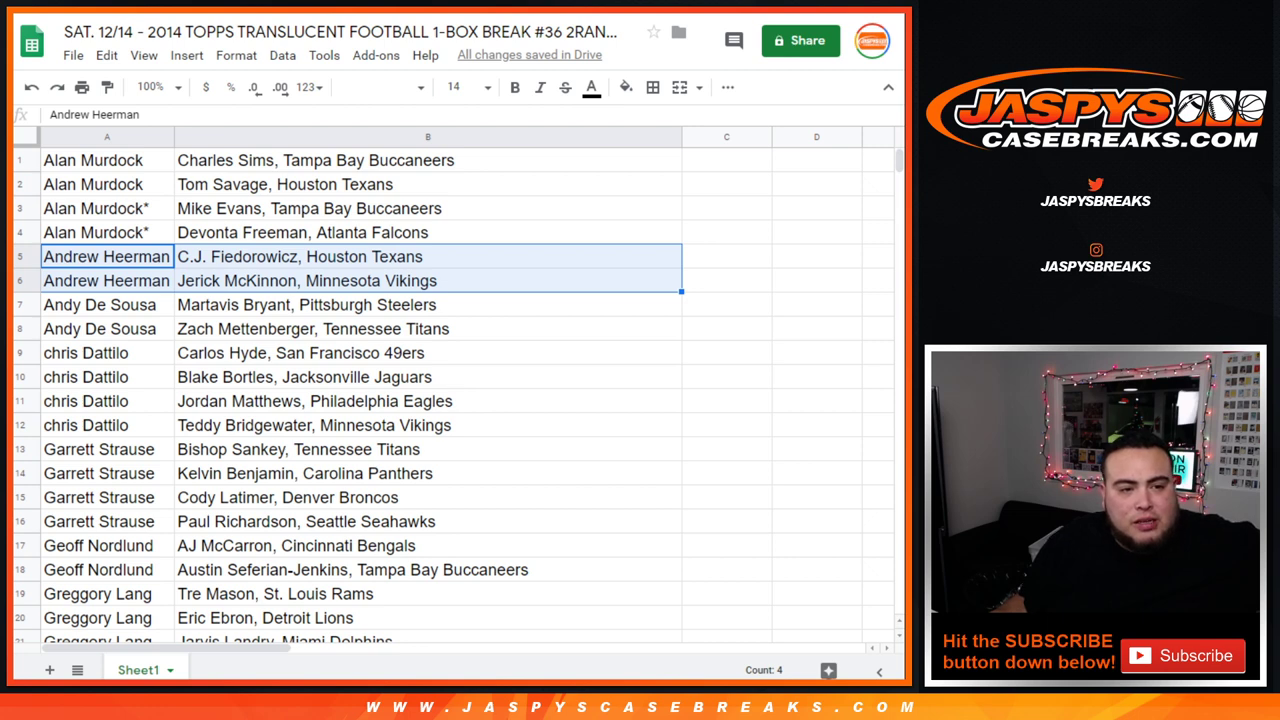
left_click_drag(100, 304, 430, 328)
scroll(350, 400, "down", 3)
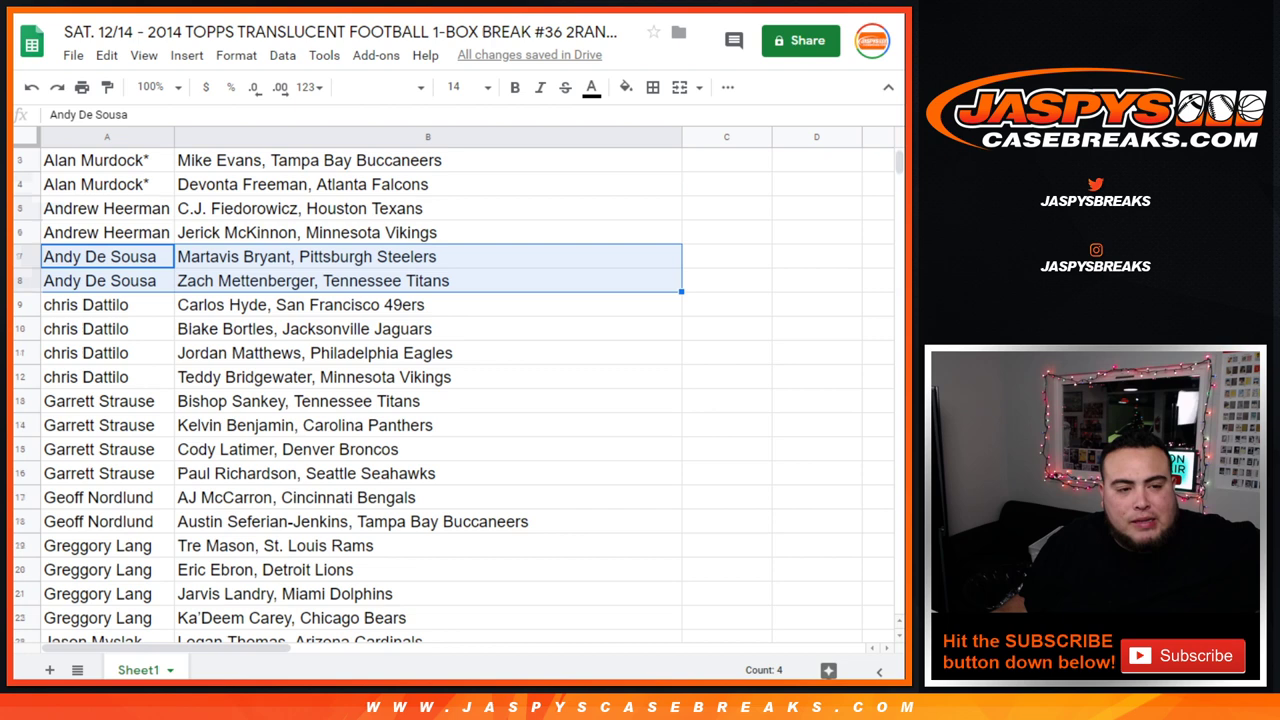
left_click_drag(100, 232, 430, 304)
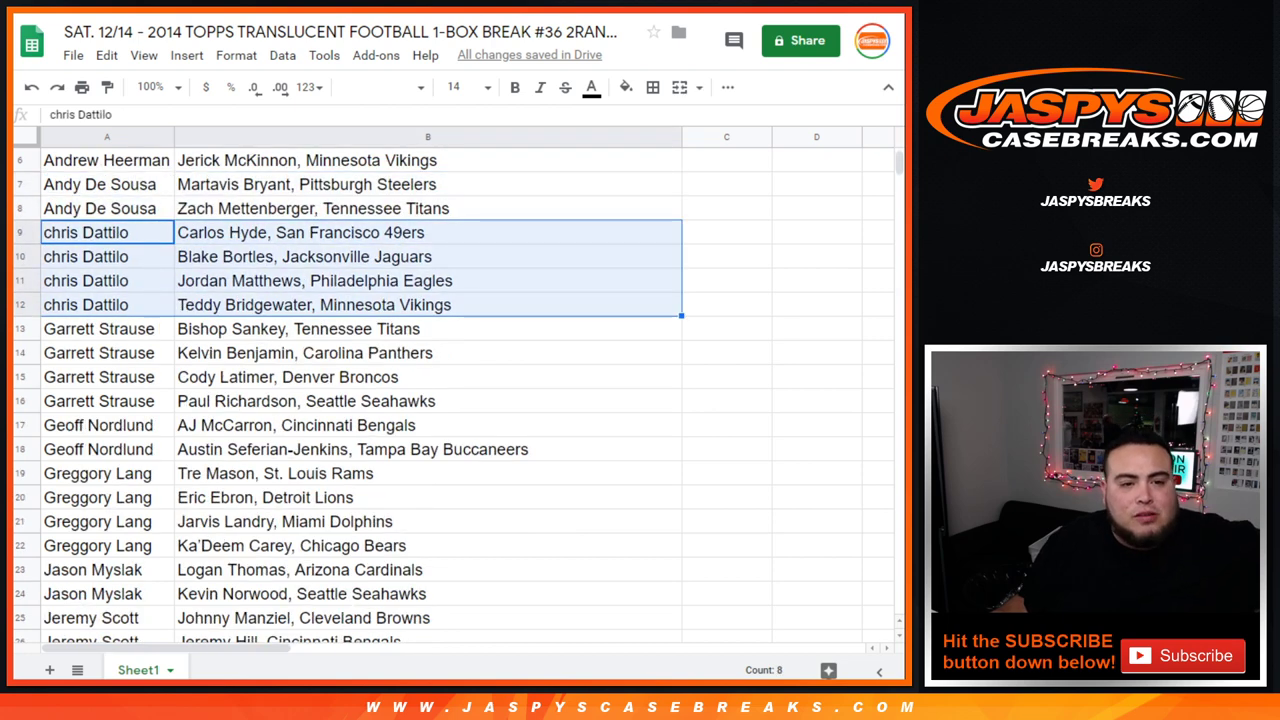
left_click_drag(100, 328, 430, 401)
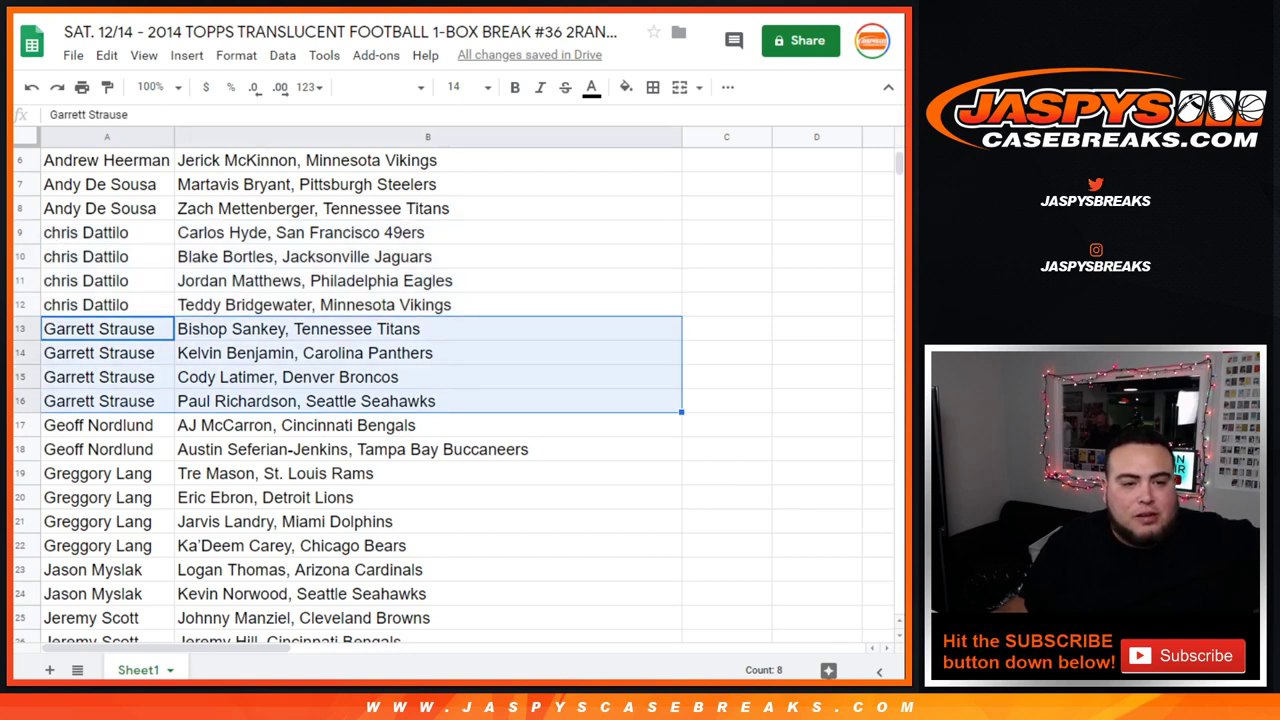
scroll(350, 400, "down", 3)
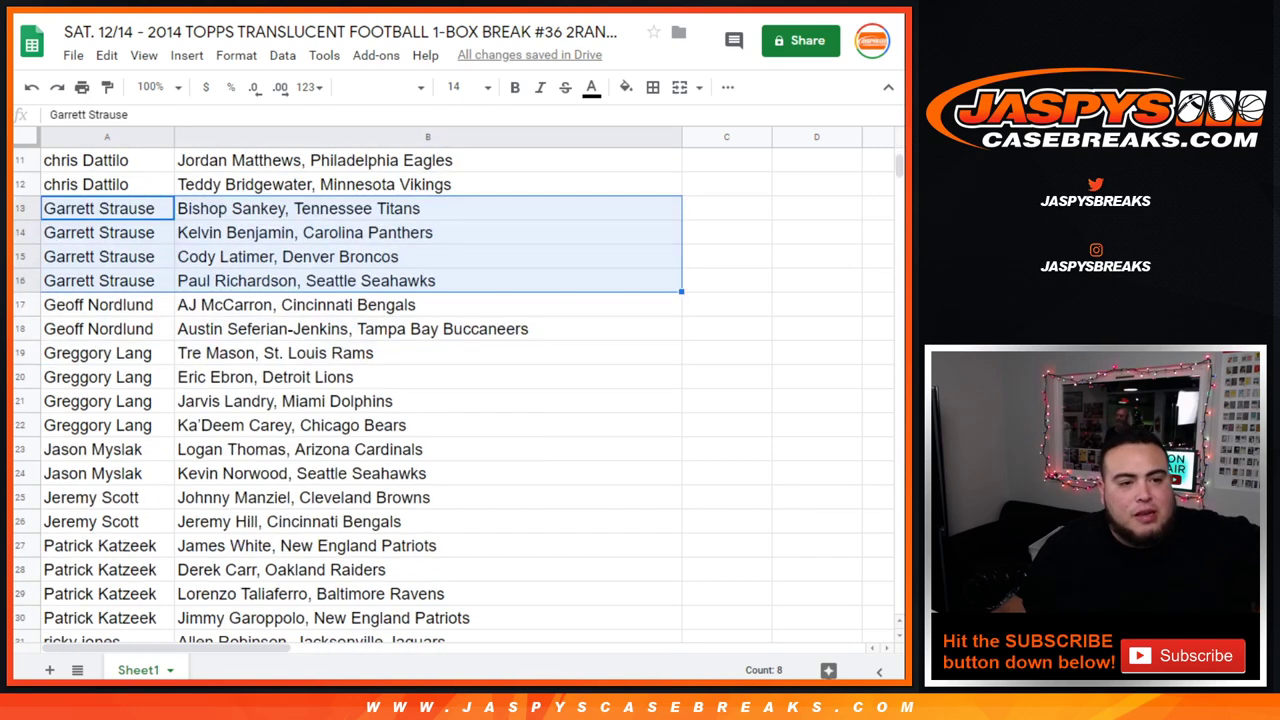
left_click_drag(100, 304, 430, 304)
left_click(300, 304)
left_click_drag(100, 304, 430, 328)
left_click_drag(100, 352, 430, 424)
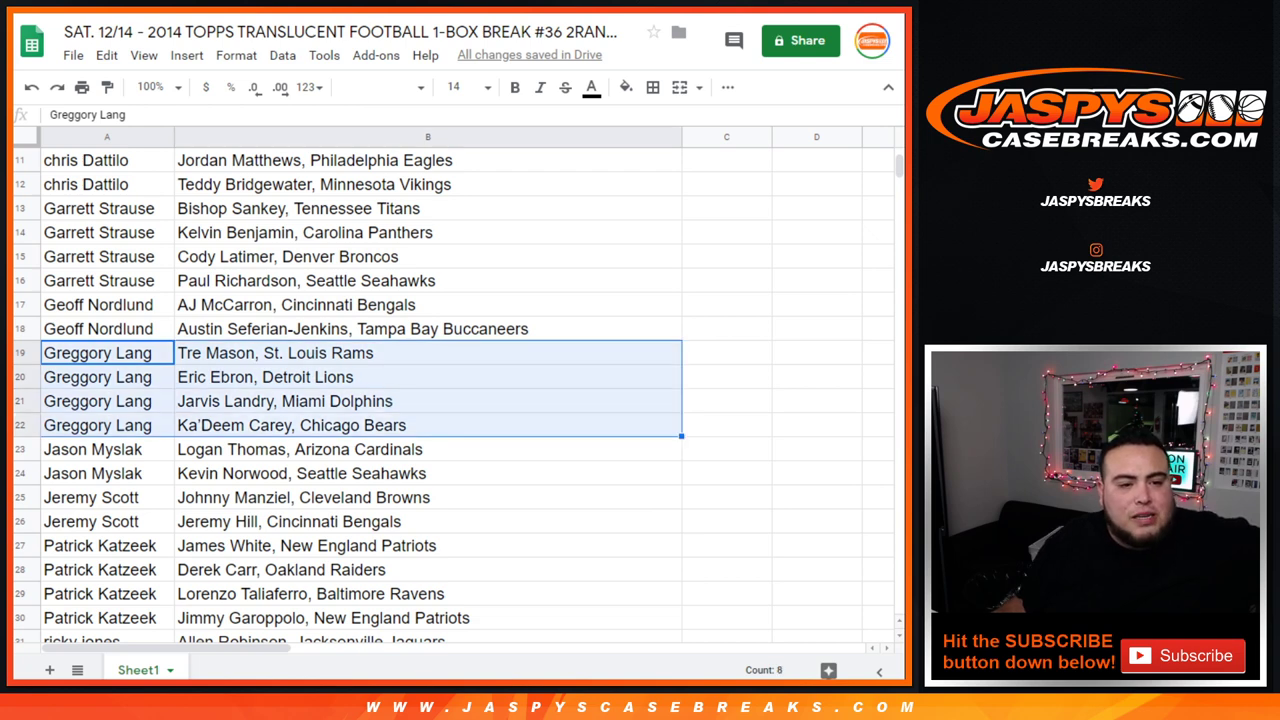
scroll(350, 400, "down", 3)
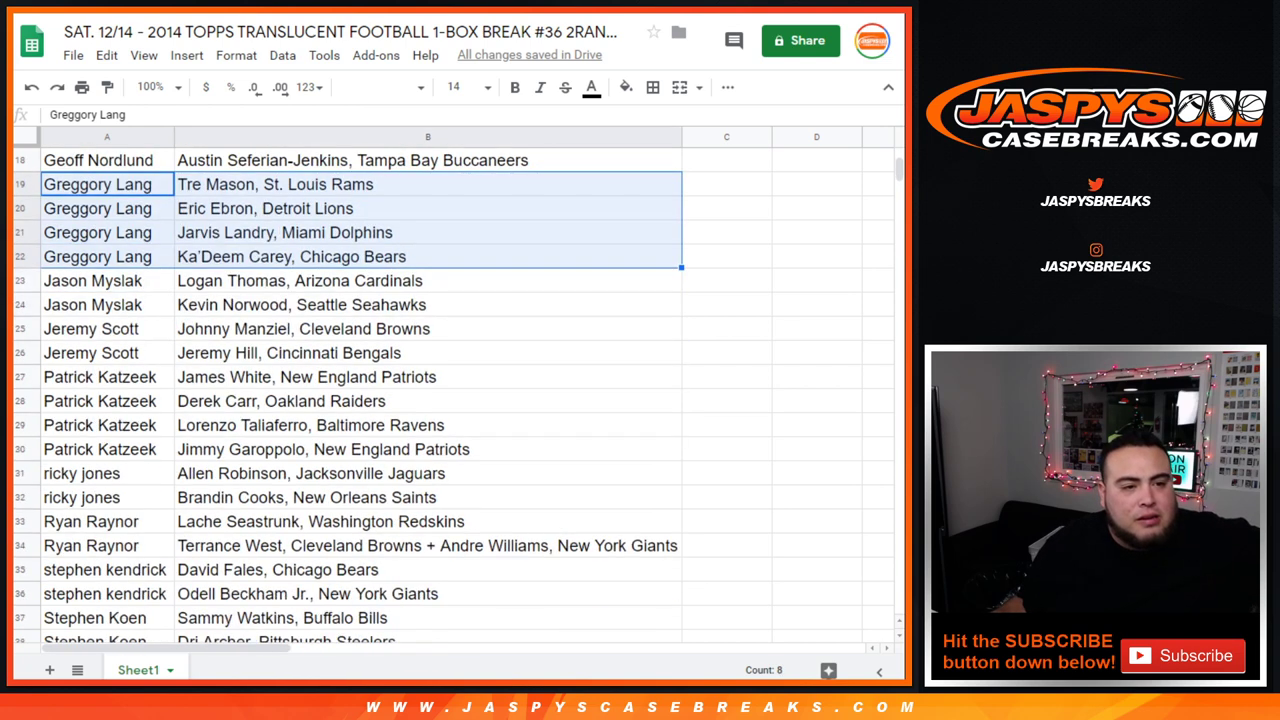
left_click_drag(100, 280, 430, 304)
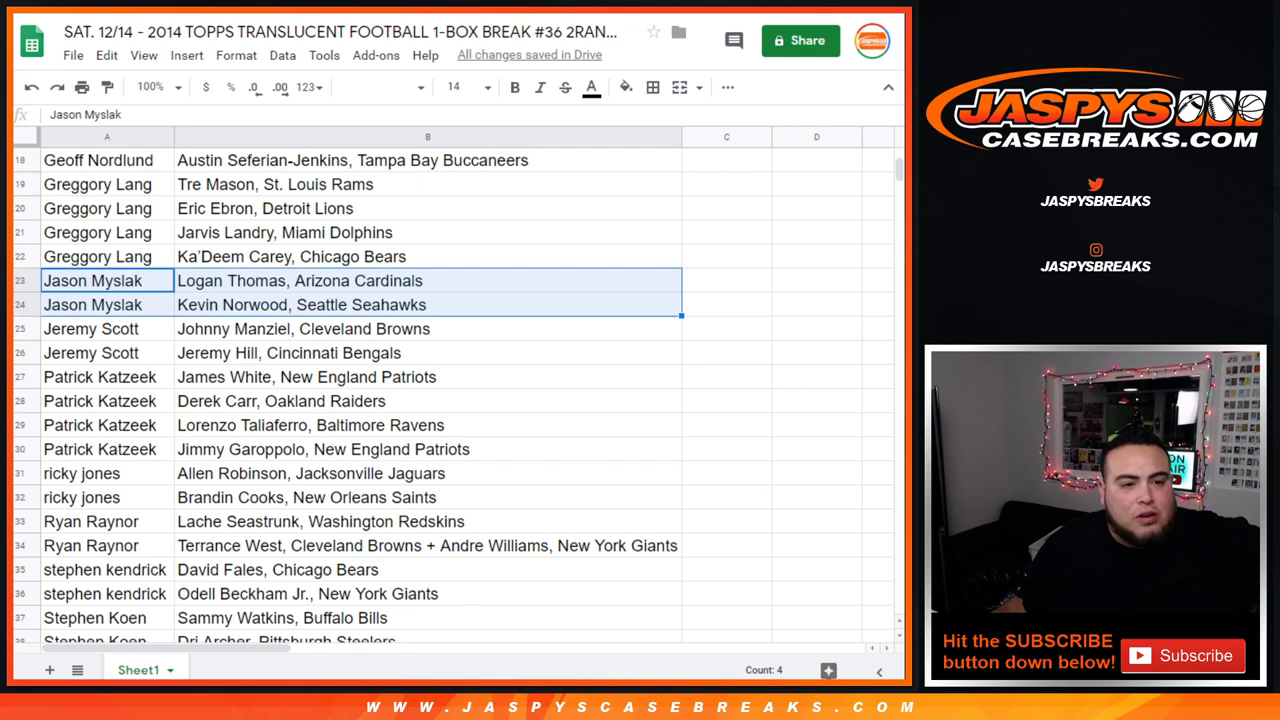
left_click_drag(100, 328, 430, 352)
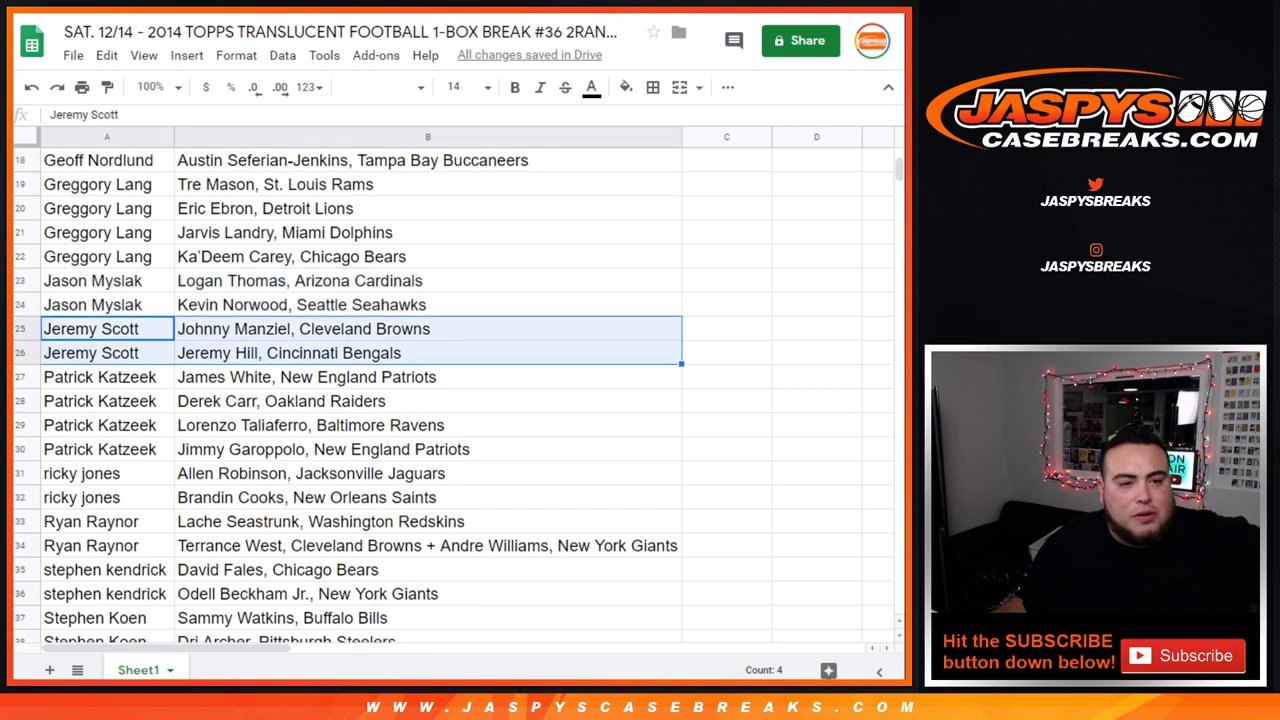
left_click_drag(100, 377, 430, 449)
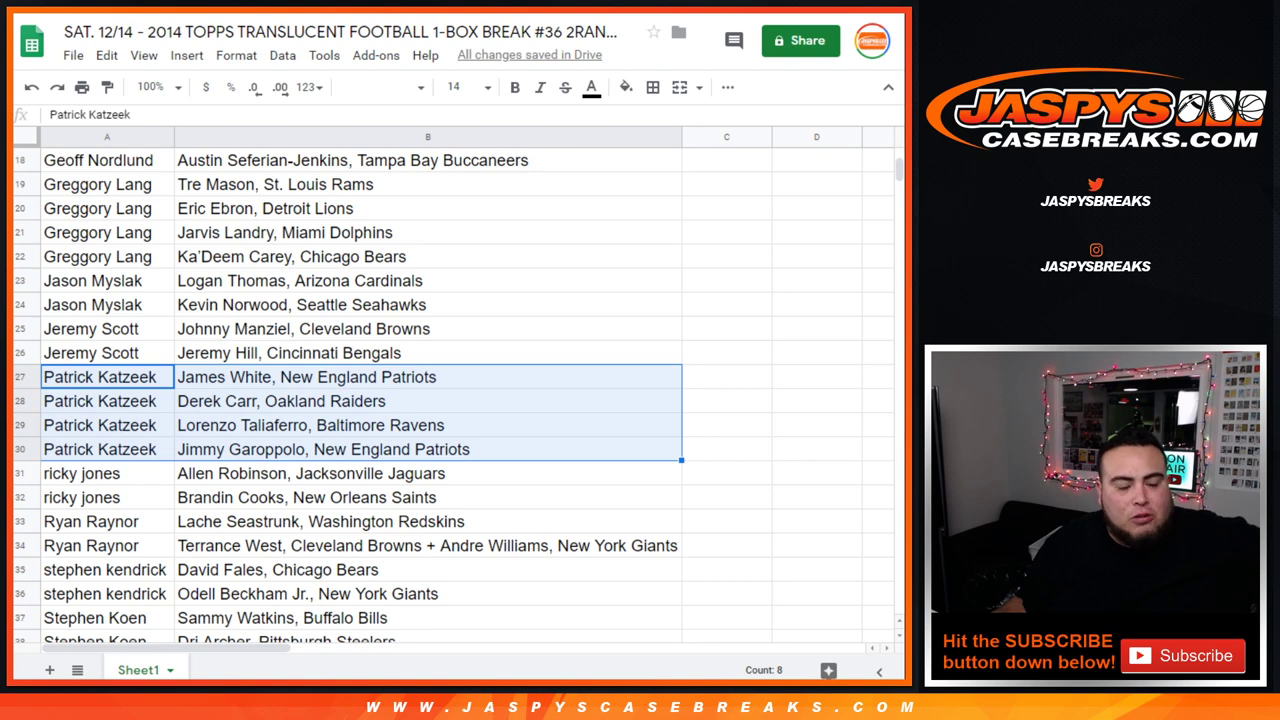
scroll(450, 400, "down", 3)
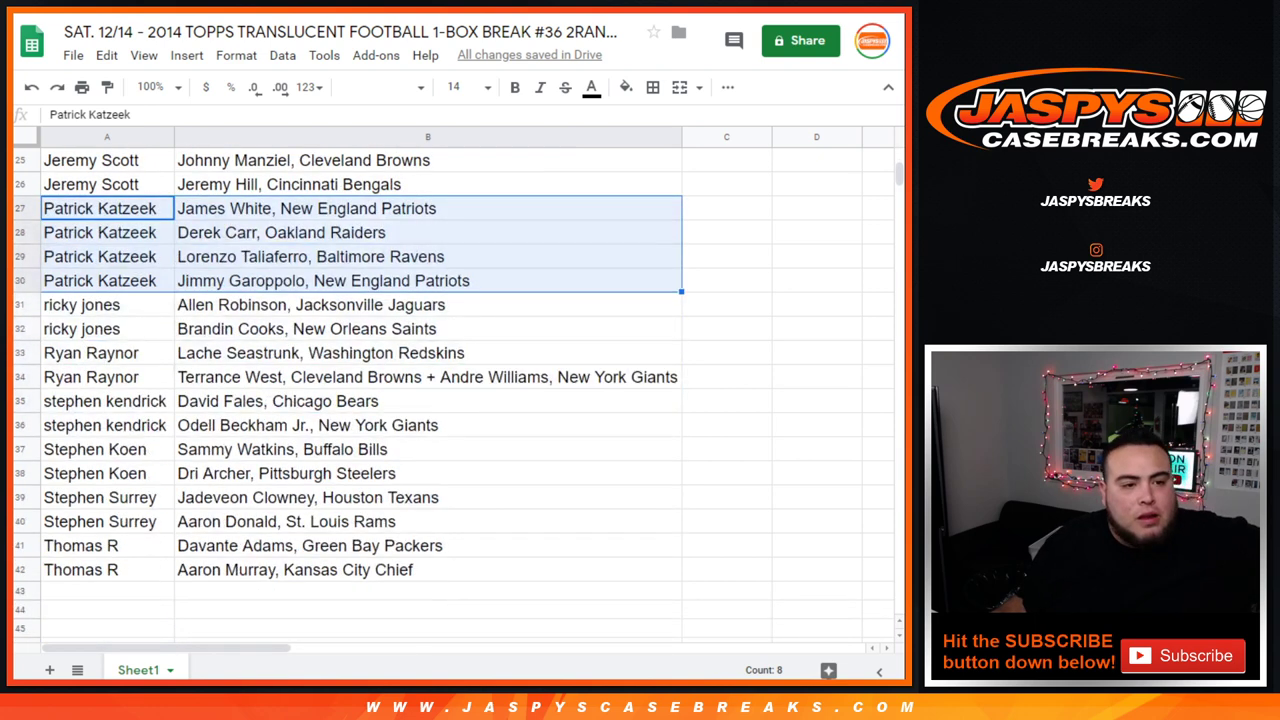
left_click_drag(100, 305, 430, 329)
left_click_drag(100, 353, 430, 377)
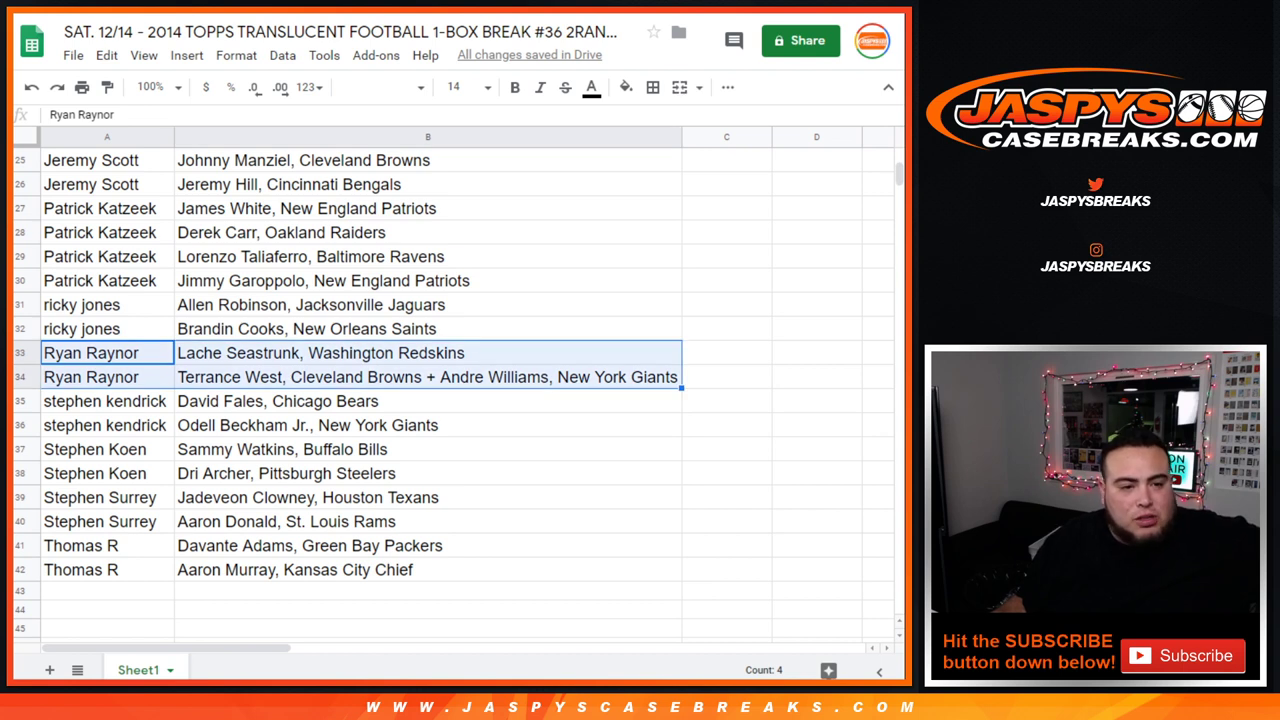
left_click_drag(100, 401, 430, 425)
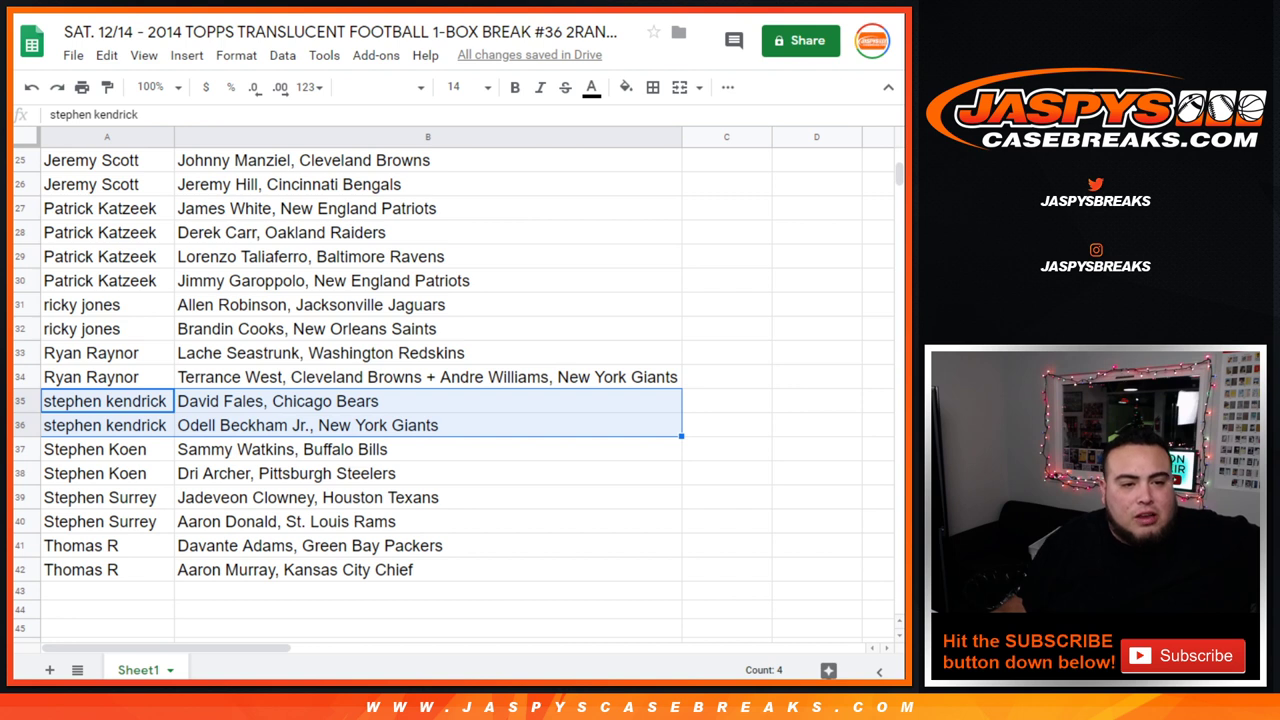
left_click_drag(100, 449, 430, 473)
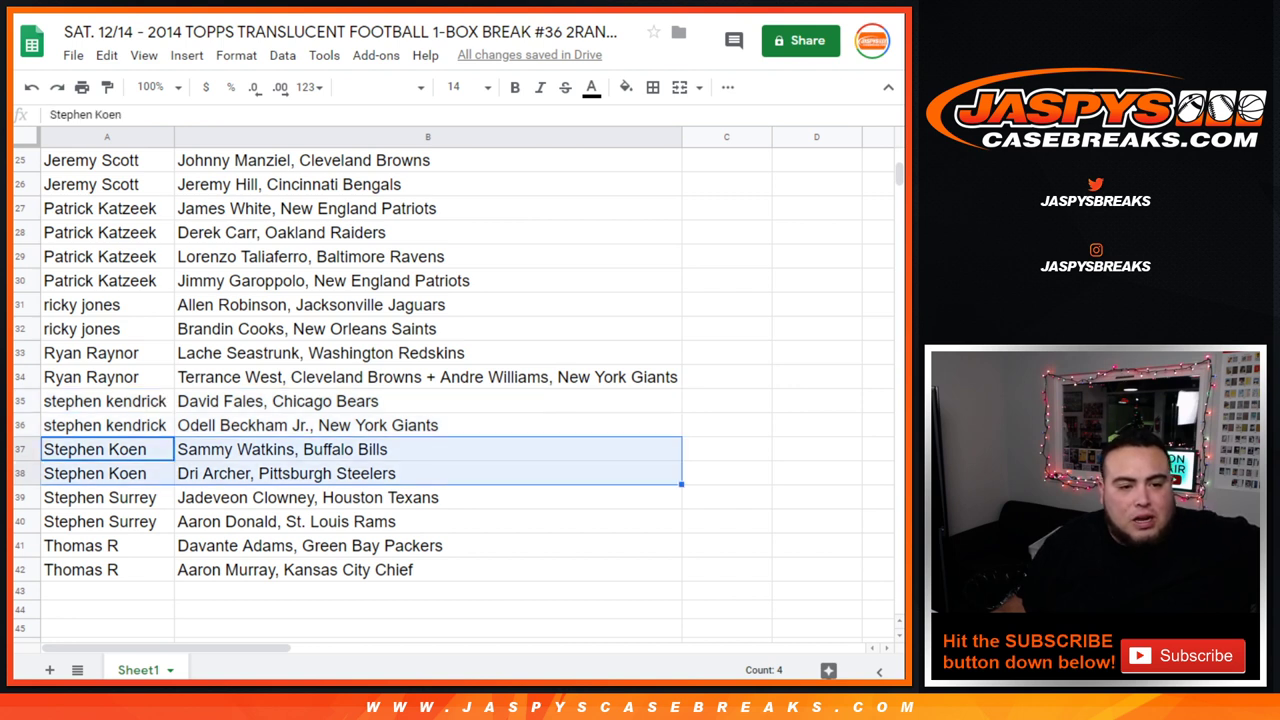
left_click_drag(100, 497, 430, 521)
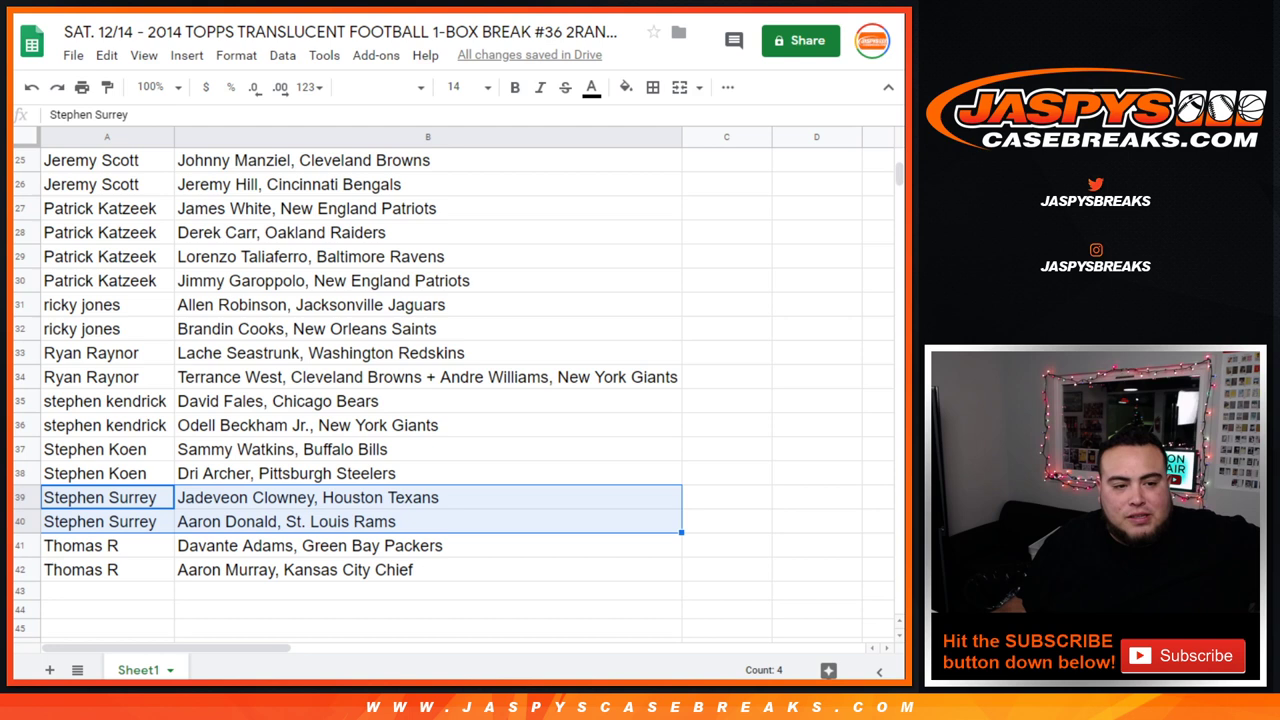
left_click_drag(100, 545, 430, 569)
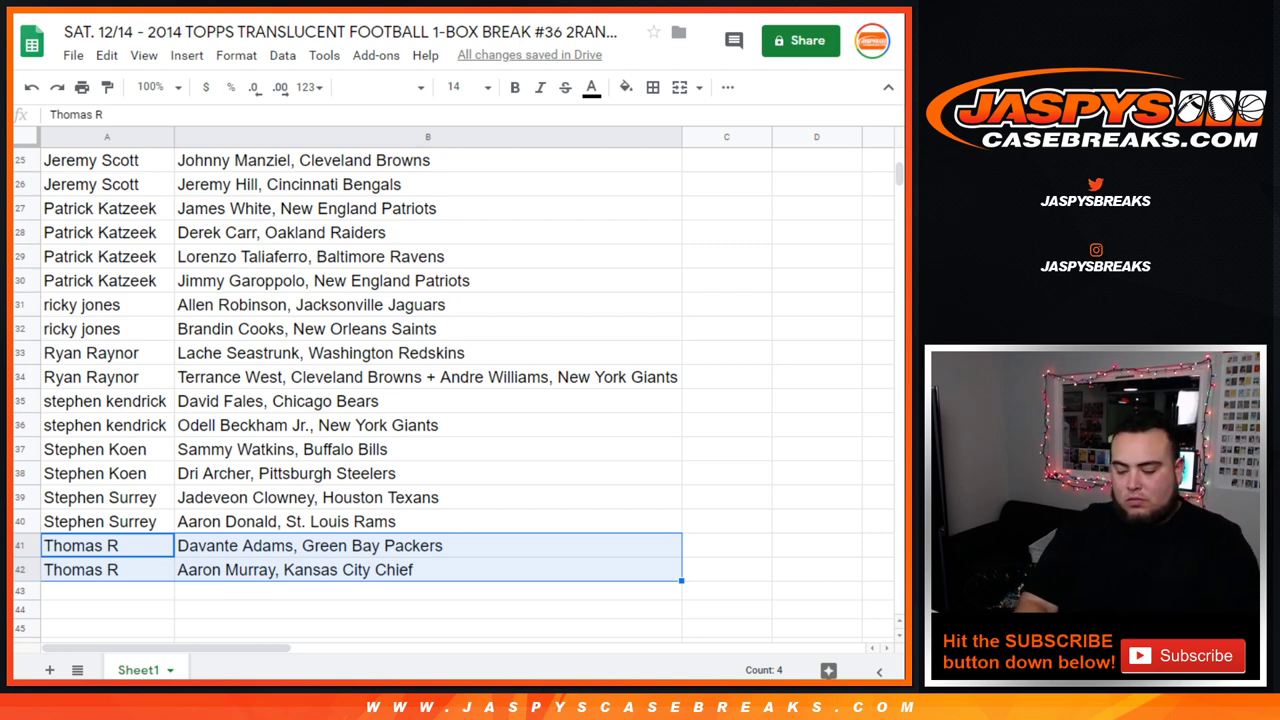
Step: Sort the sheet A→Z by the player column
scroll(450, 390, "up", 8)
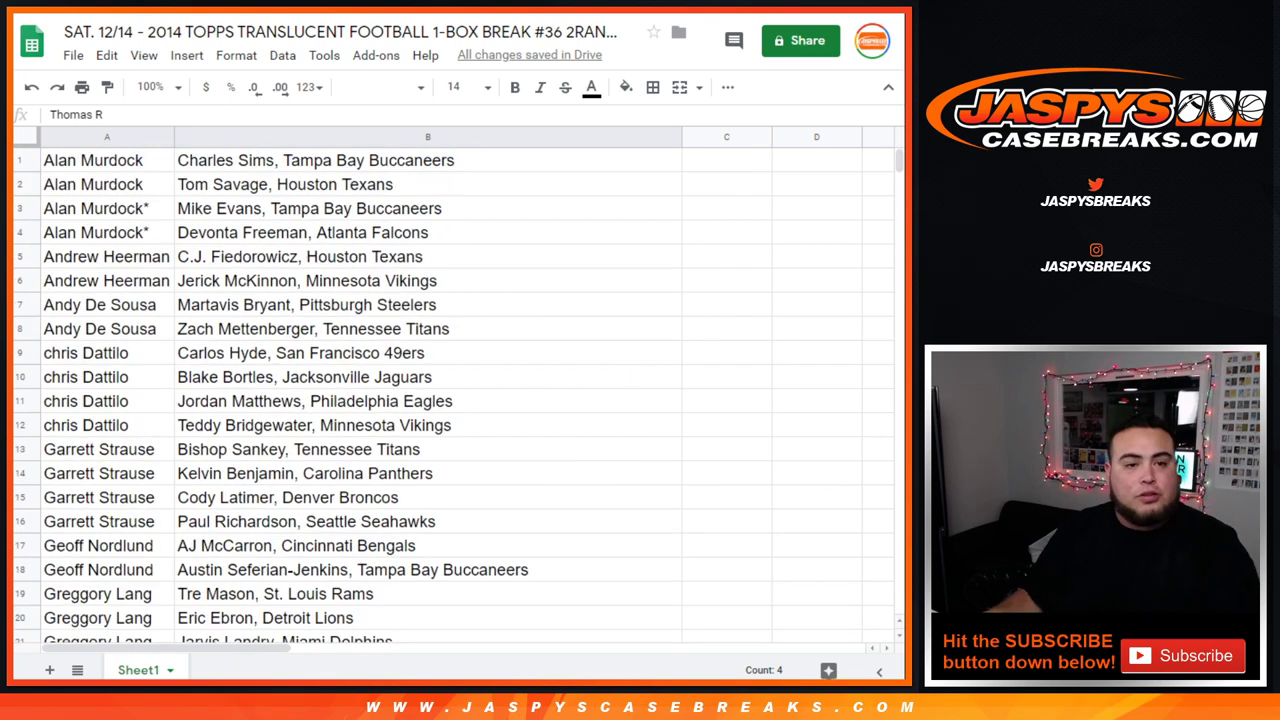
right_click(668, 137)
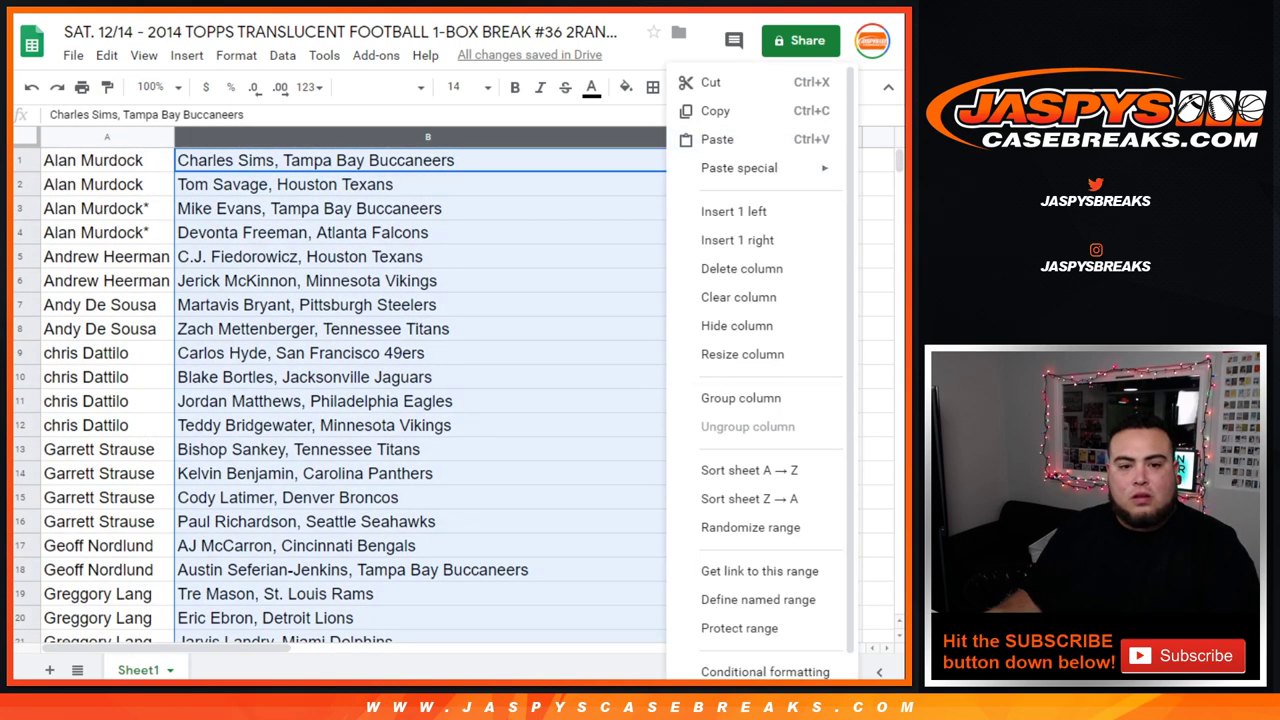
left_click(700, 470)
Step: Make all text size 10 and centre-aligned, then open the print settings
key("ctrl+a")
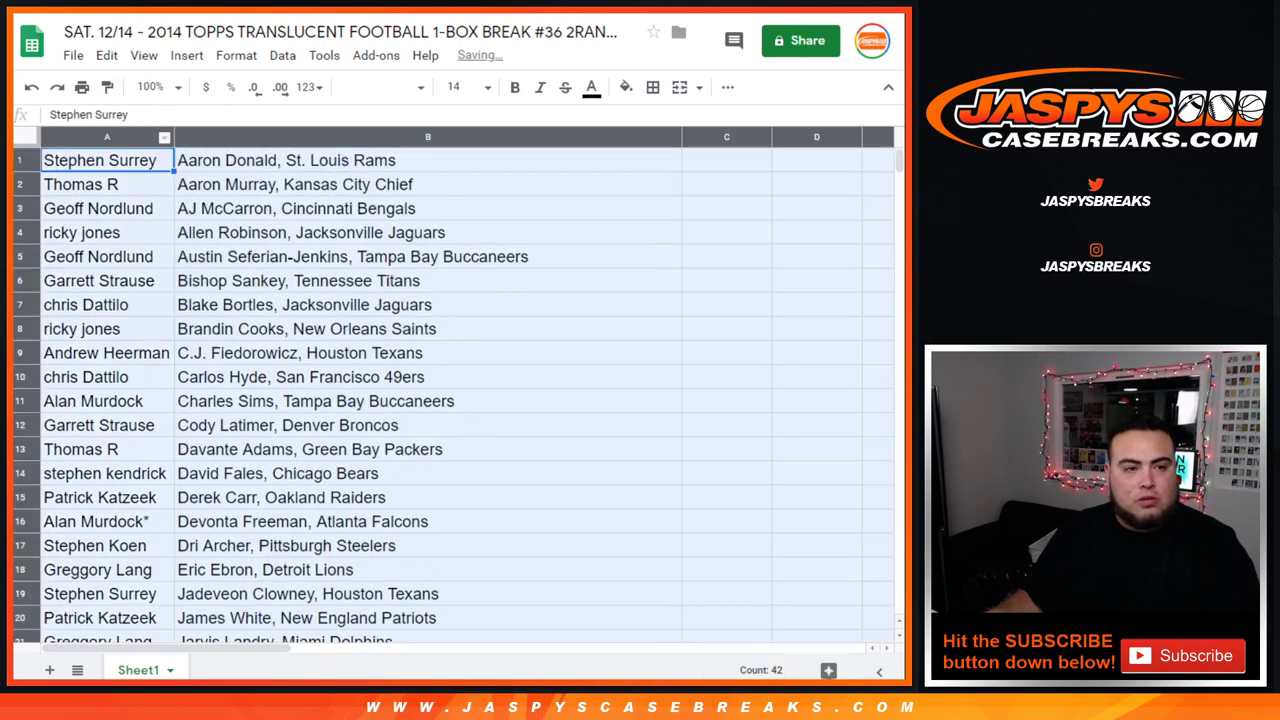
left_click(460, 87)
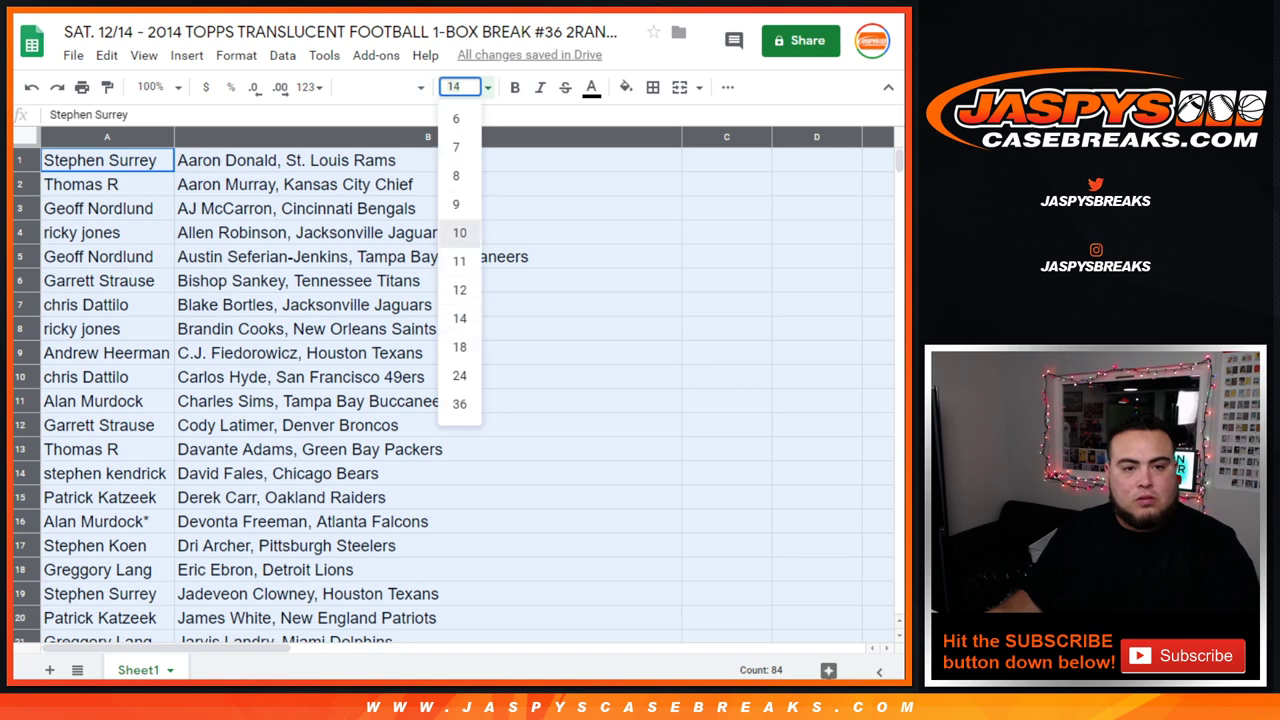
left_click(459, 232)
left_click(727, 87)
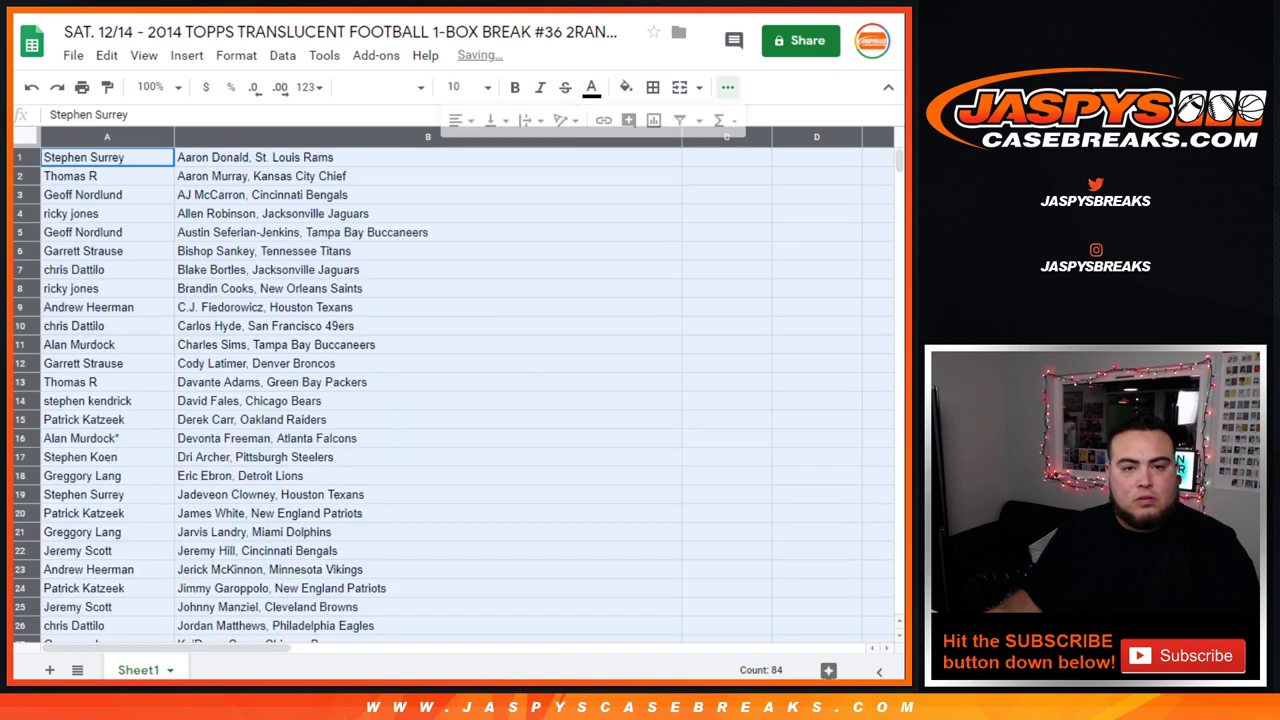
left_click(456, 120)
left_click(481, 152)
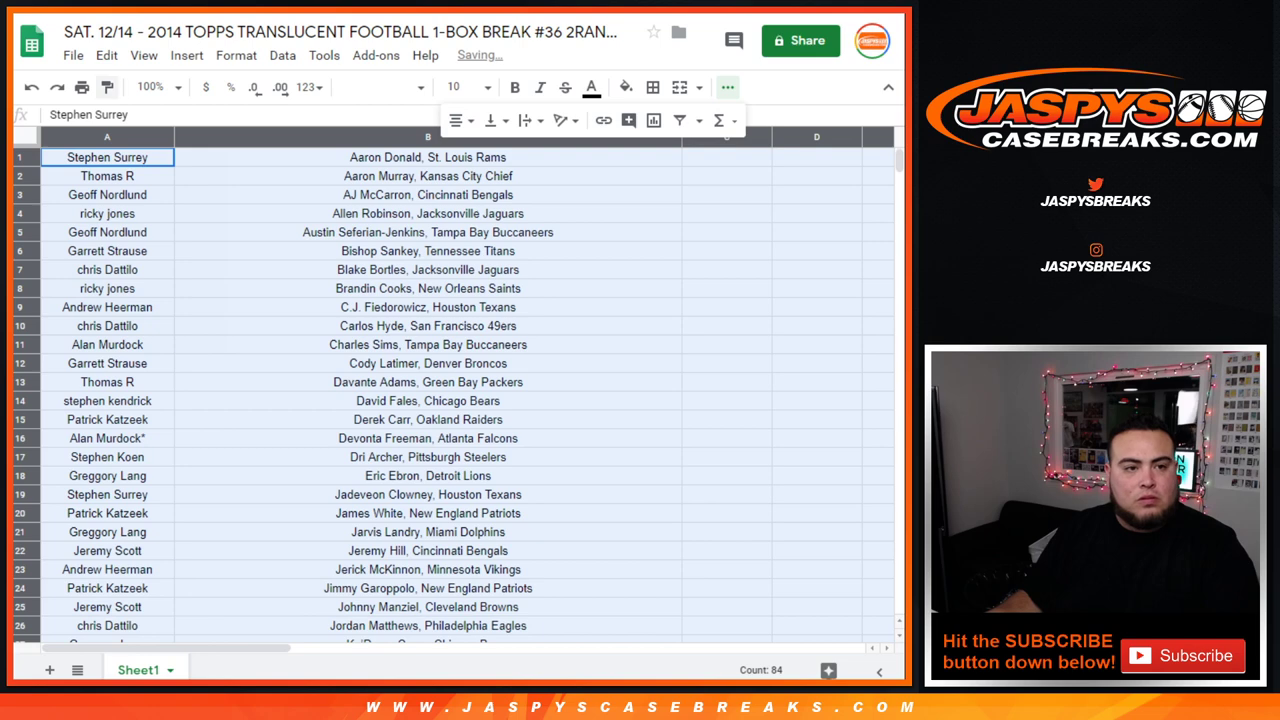
left_click(82, 87)
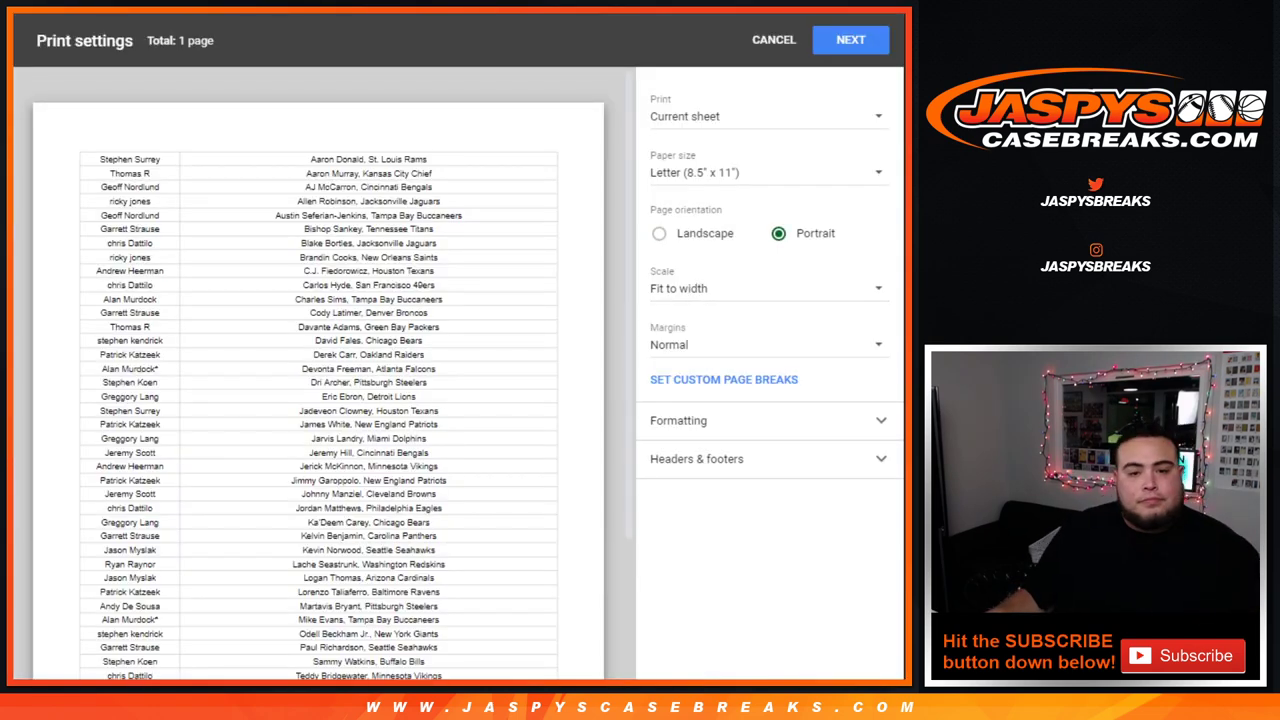
Step: Add the workbook title as the page header and continue to the print dialog
left_click(697, 458)
left_click(659, 528)
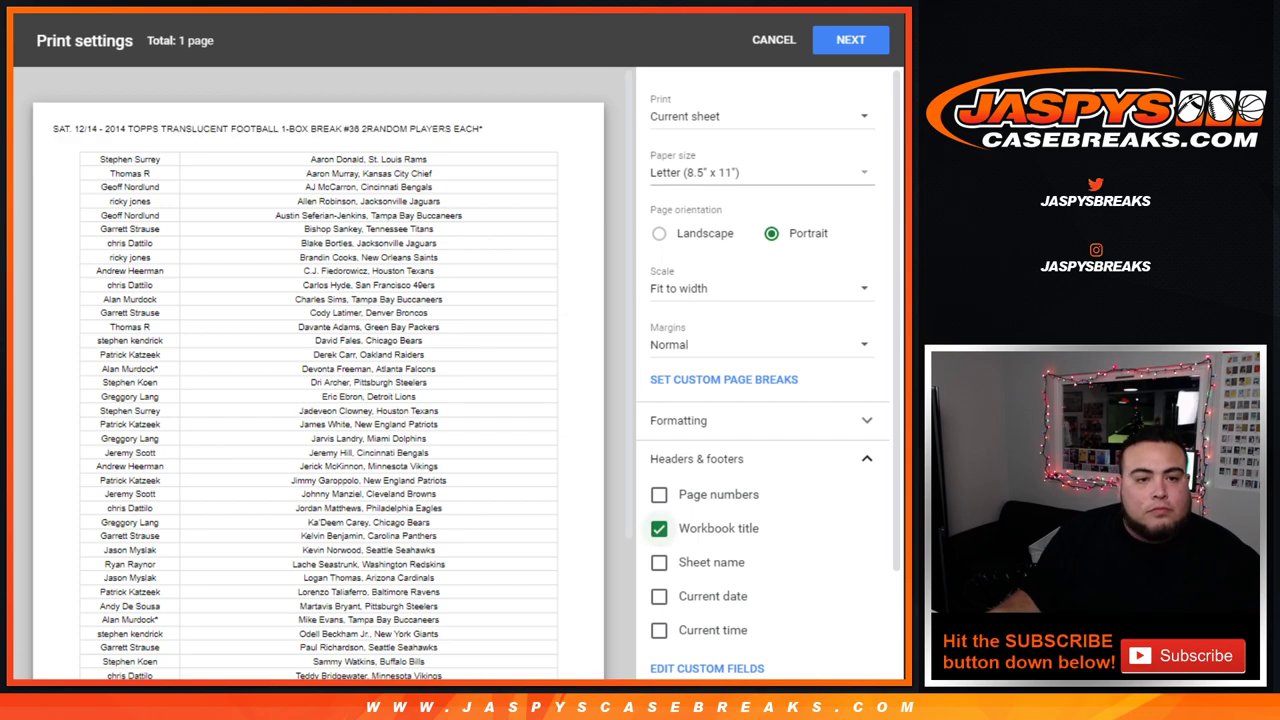
scroll(320, 400, "down", 3)
scroll(320, 370, "up", 3)
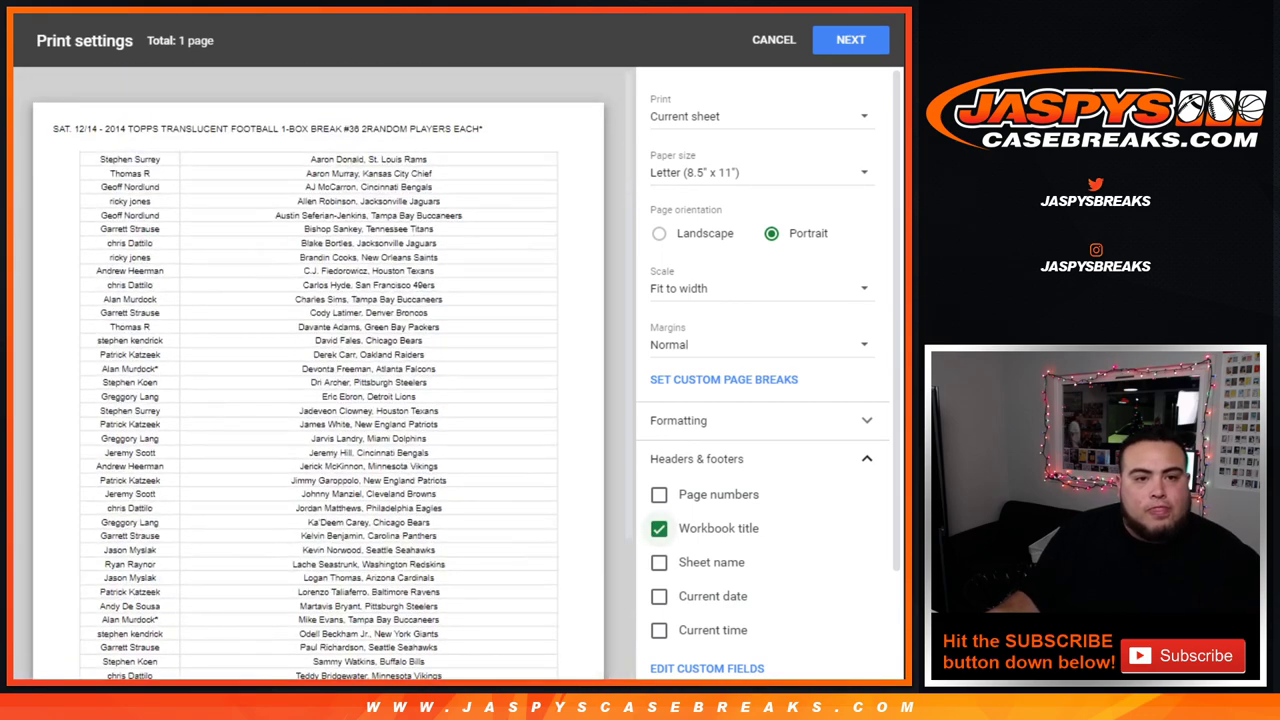
left_click(850, 39)
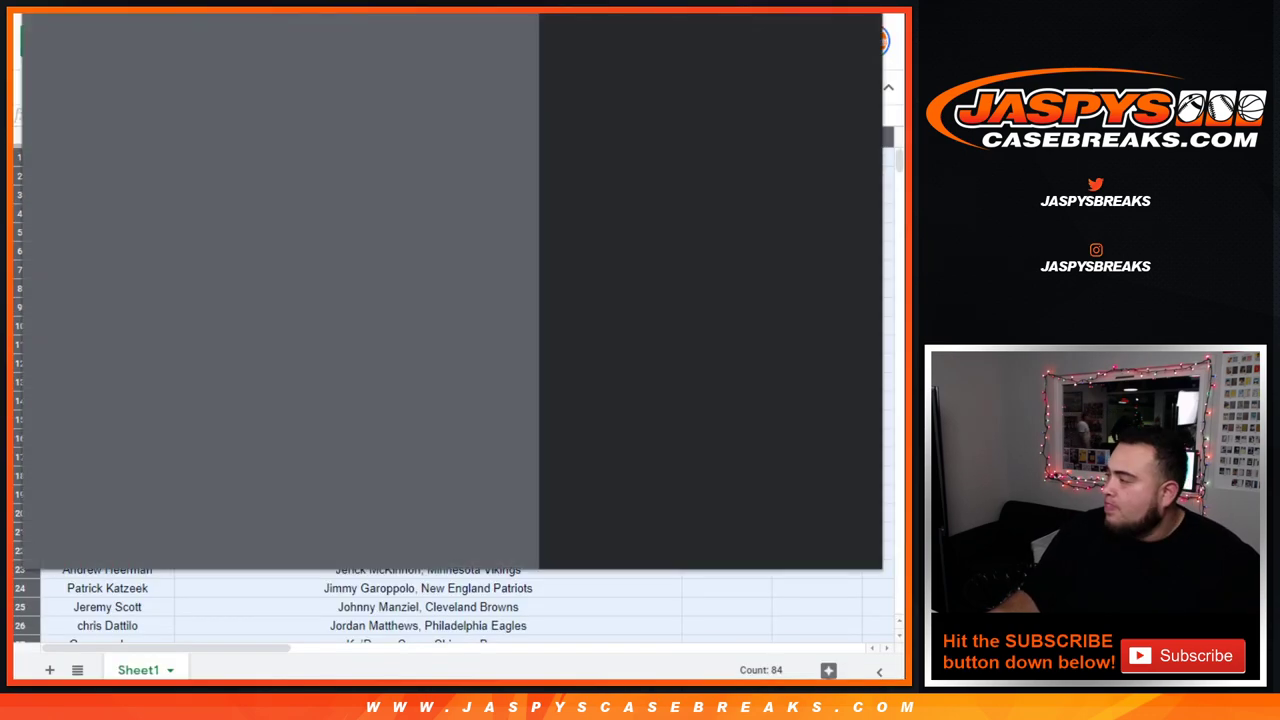
Step: Print the sheet and move to RANDOM.ORG's empty List Randomizer
key("Return")
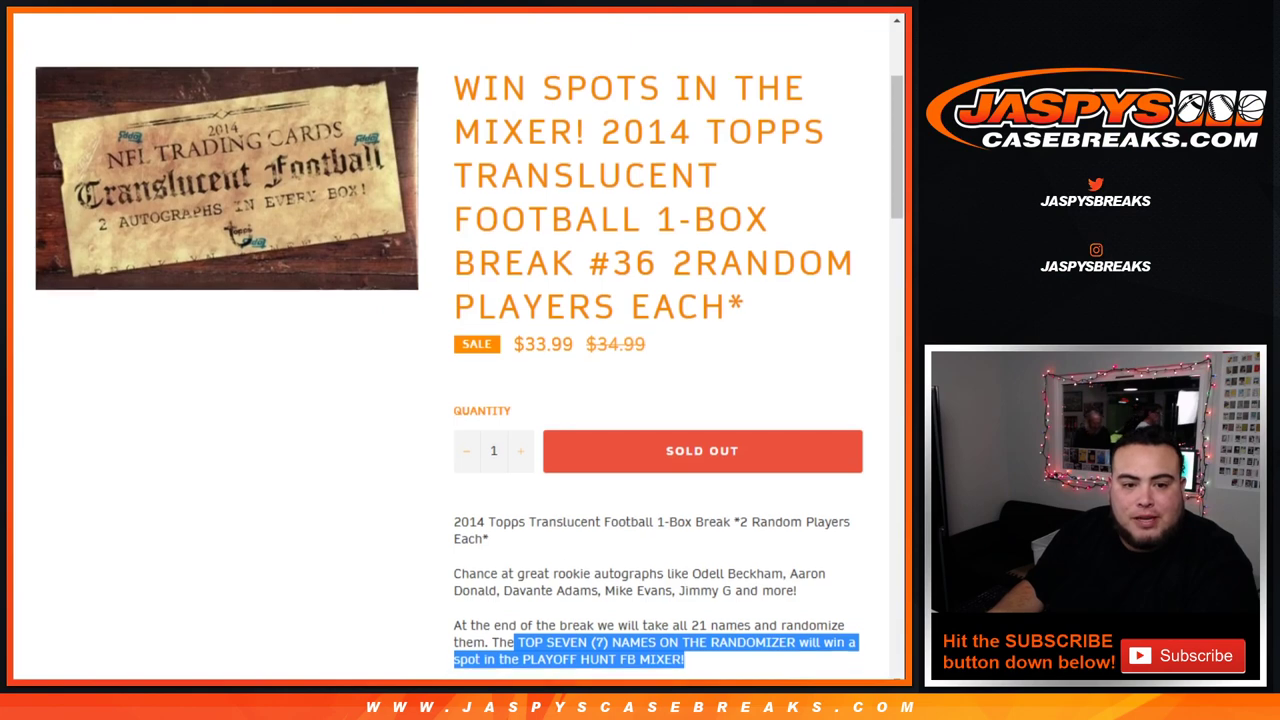
scroll(460, 375, "down", 2)
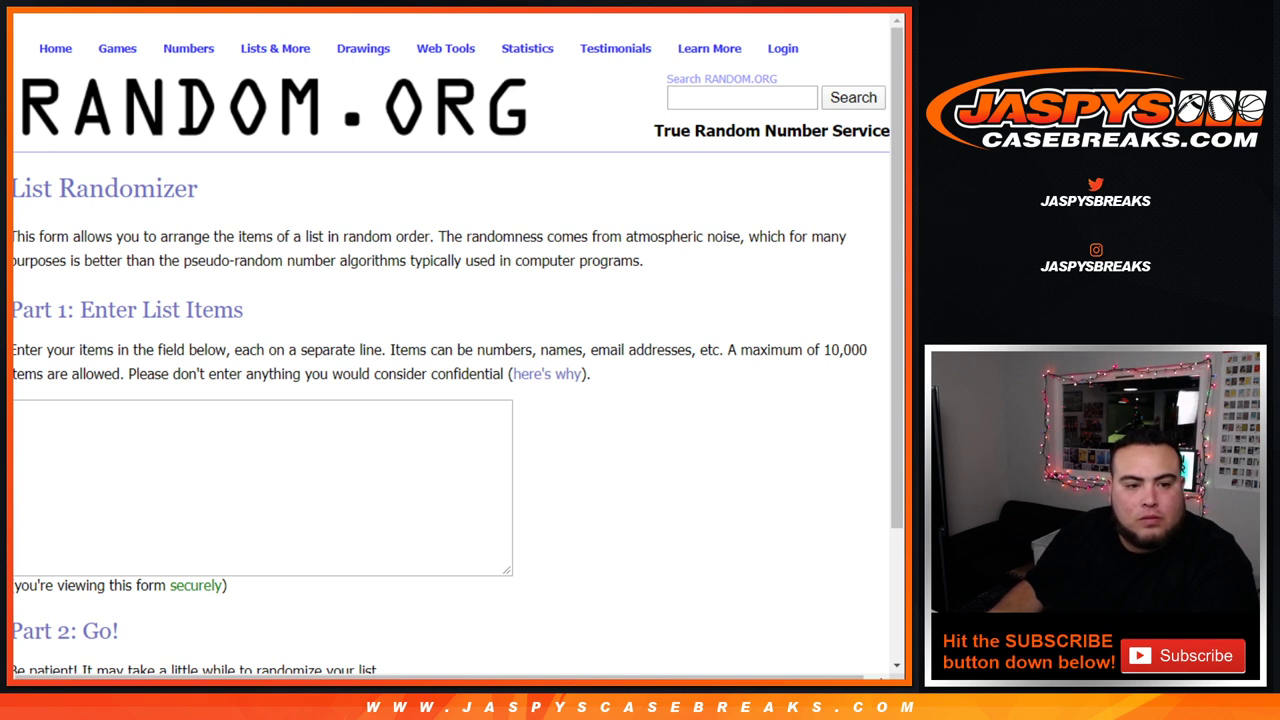
Step: Paste the 21 customer names into the List Randomizer and roll two dice
left_click(262, 487)
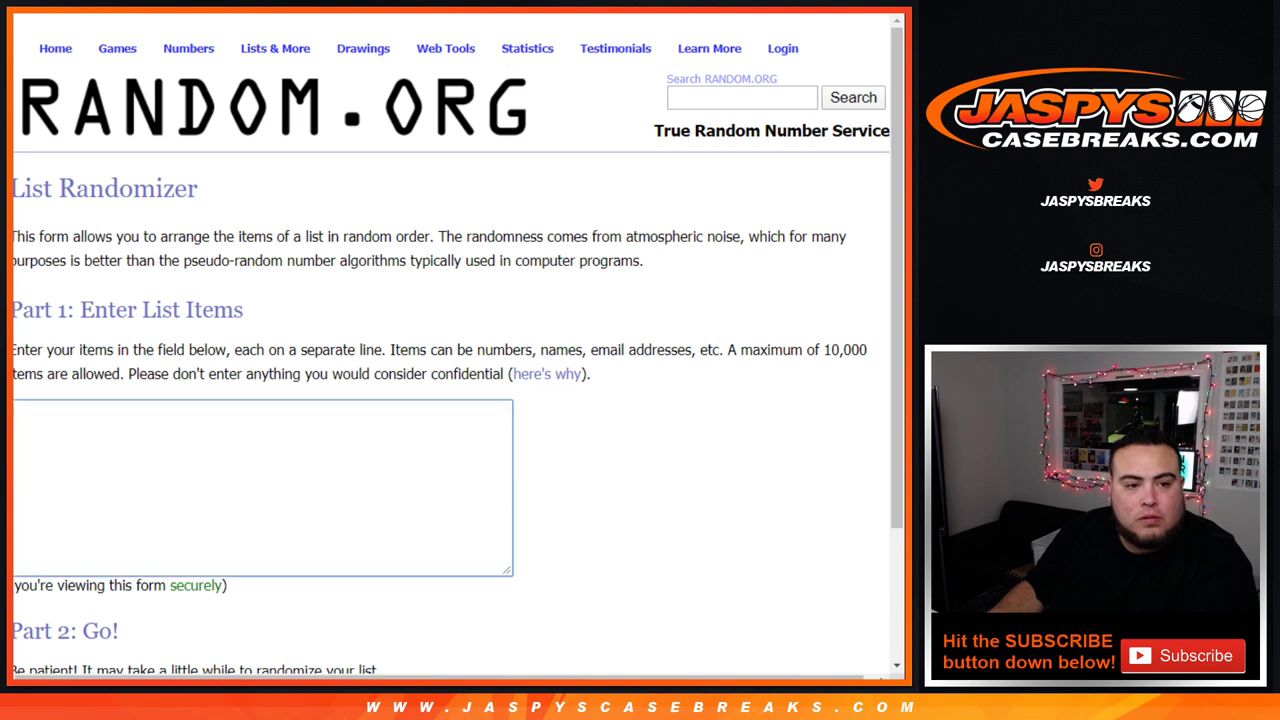
key("ctrl+v")
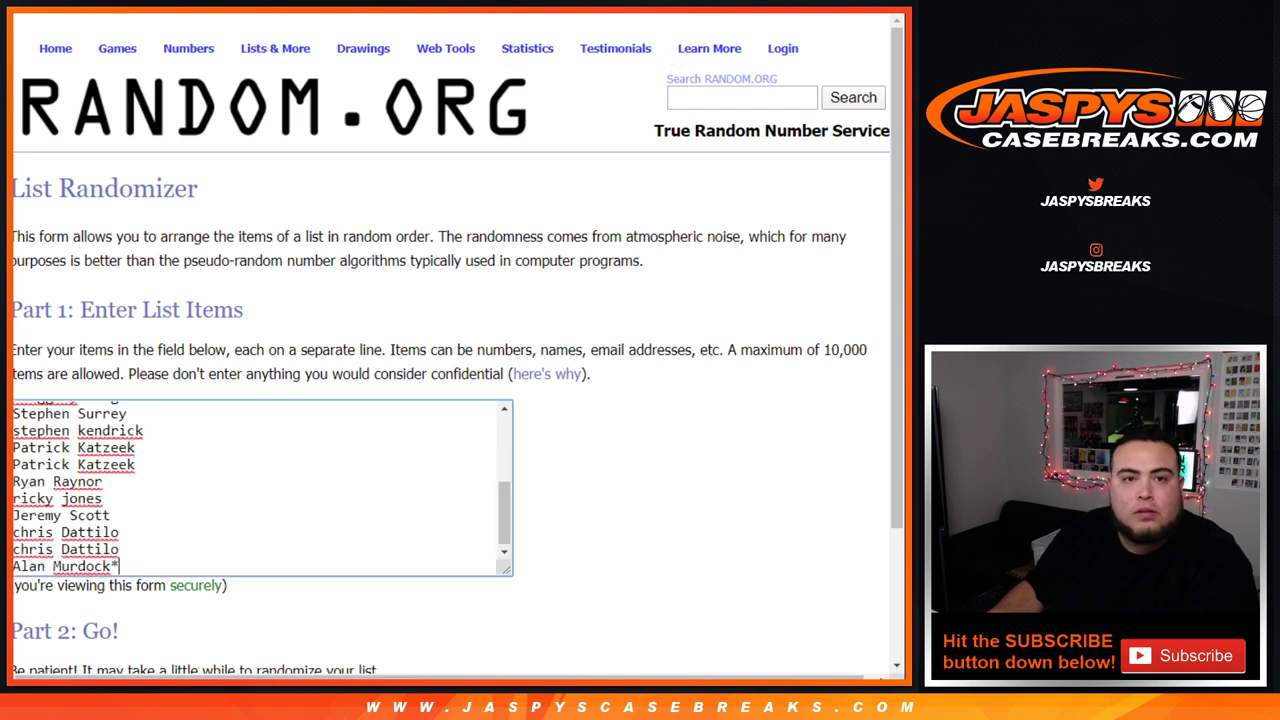
key("ctrl+Tab")
key("Return")
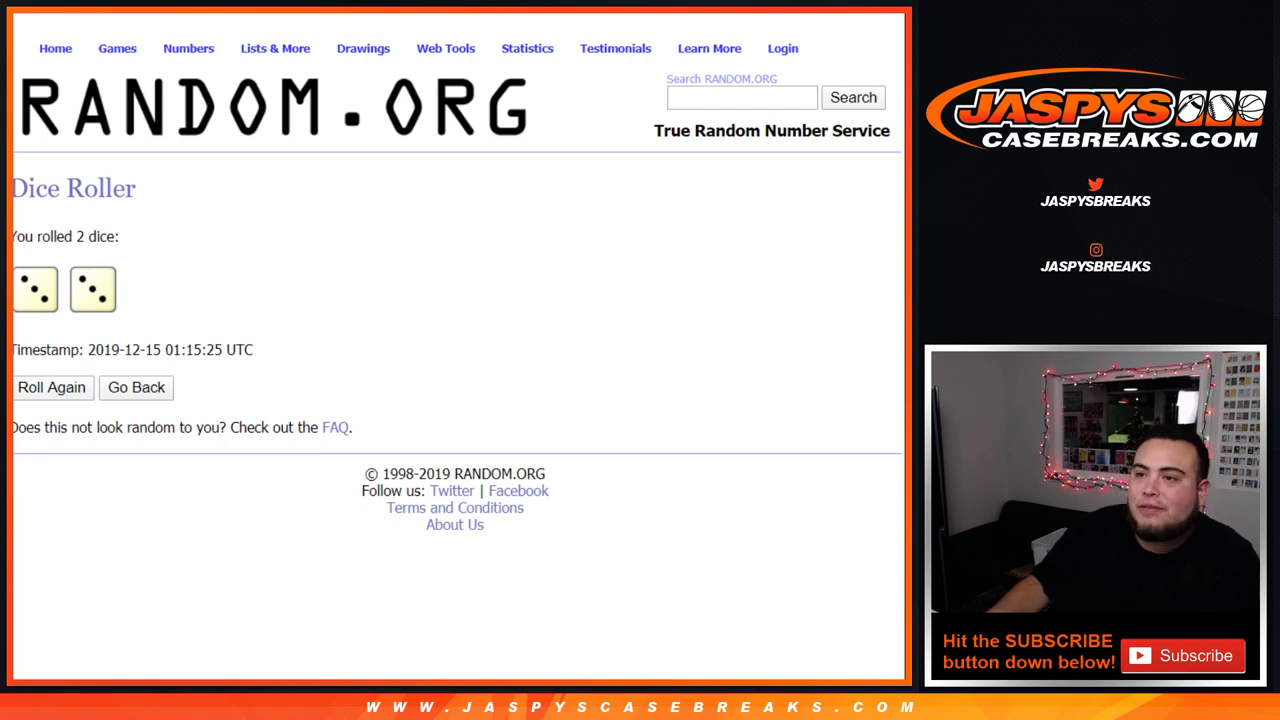
key("ctrl+Tab")
scroll(455, 350, "down", 3)
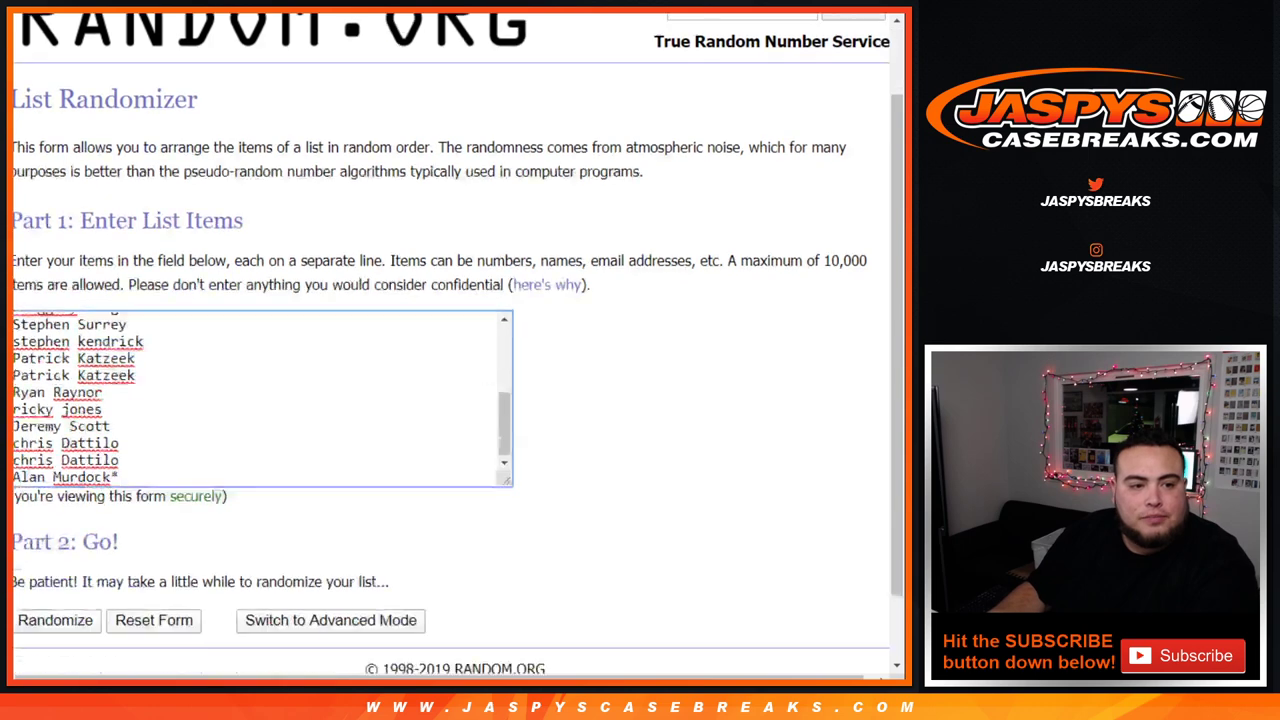
Step: Randomize the name list six times and highlight the first name in the final order
left_click(55, 537)
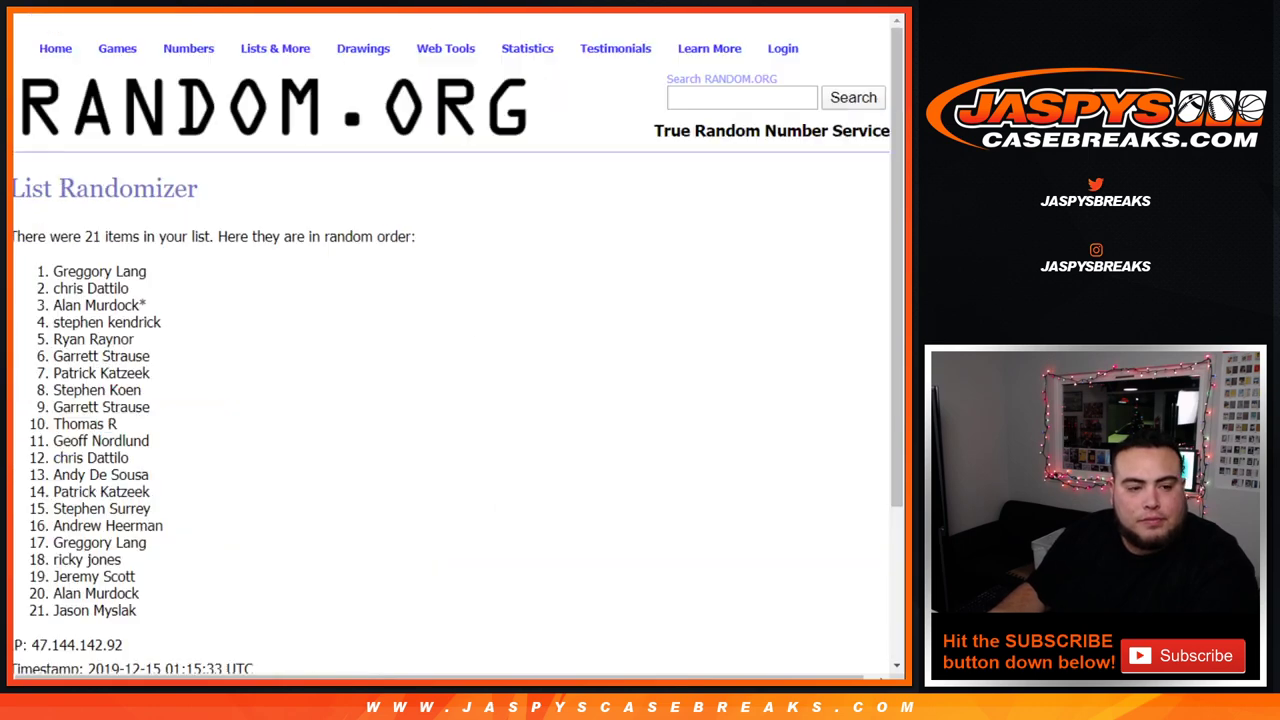
scroll(55, 537, "down", 3)
left_click(38, 537)
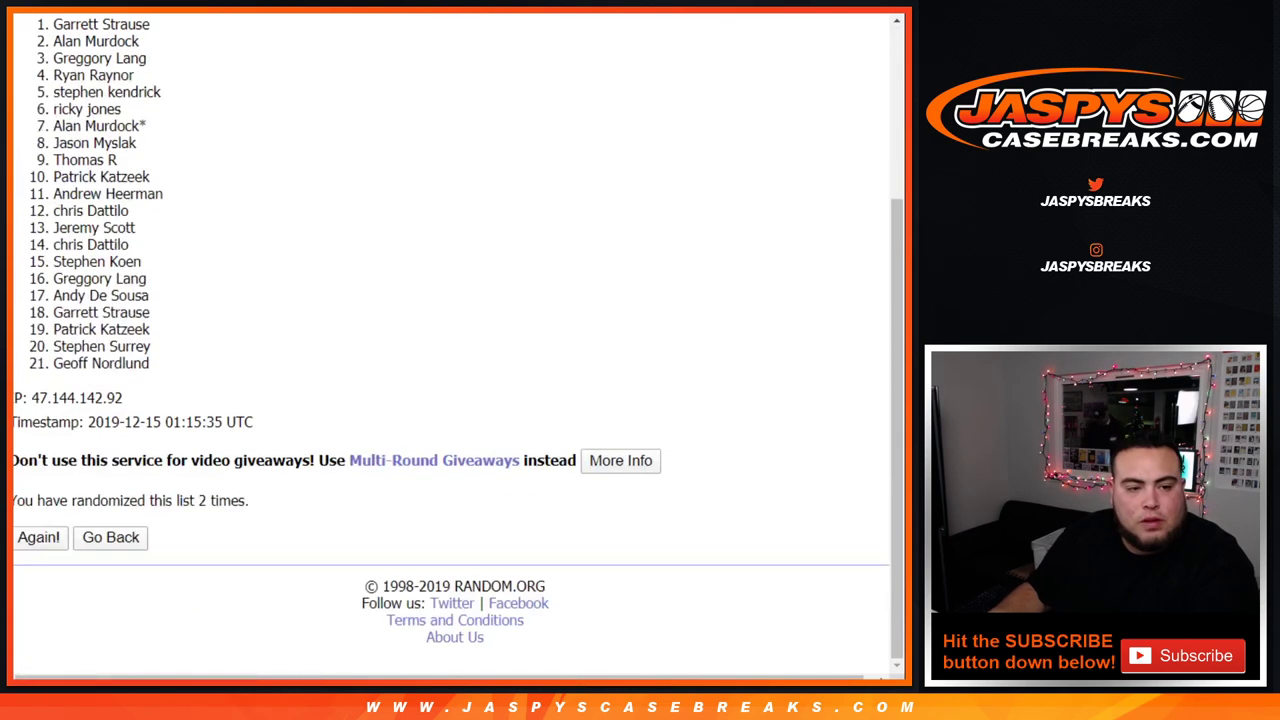
left_click(38, 537)
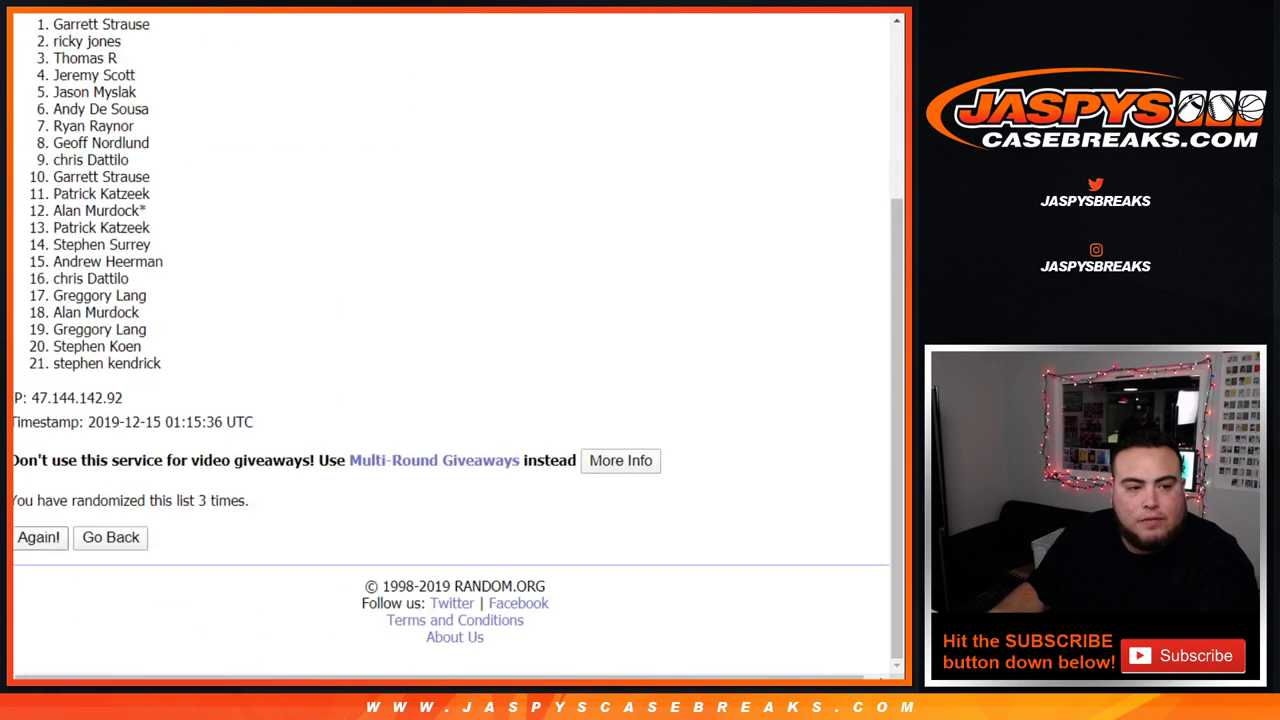
left_click(38, 537)
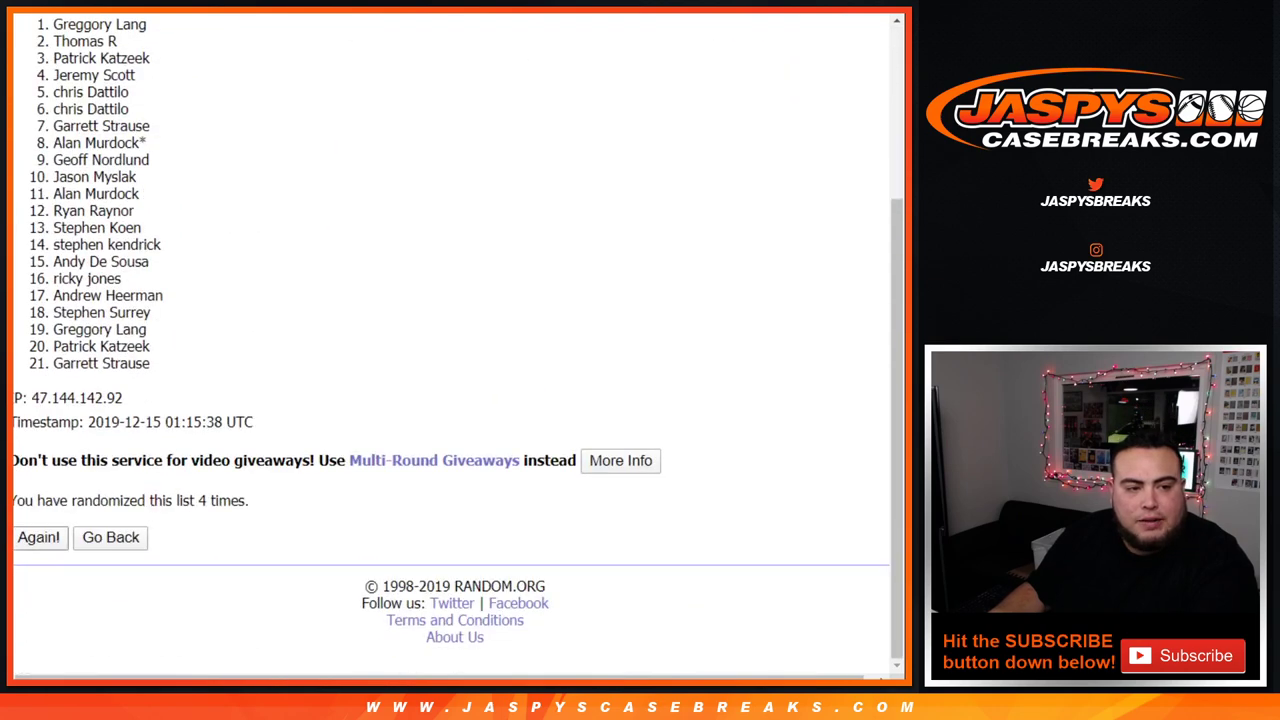
left_click(38, 537)
left_click(38, 537)
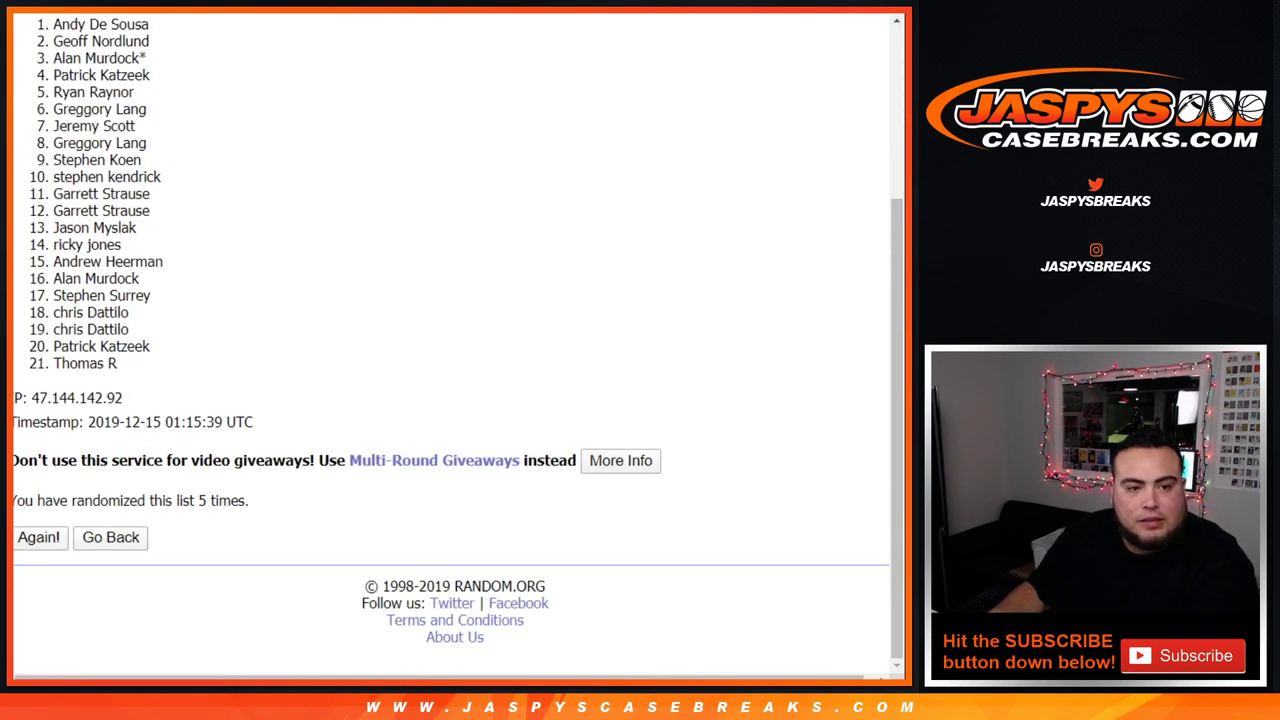
left_click_drag(190, 500, 248, 500)
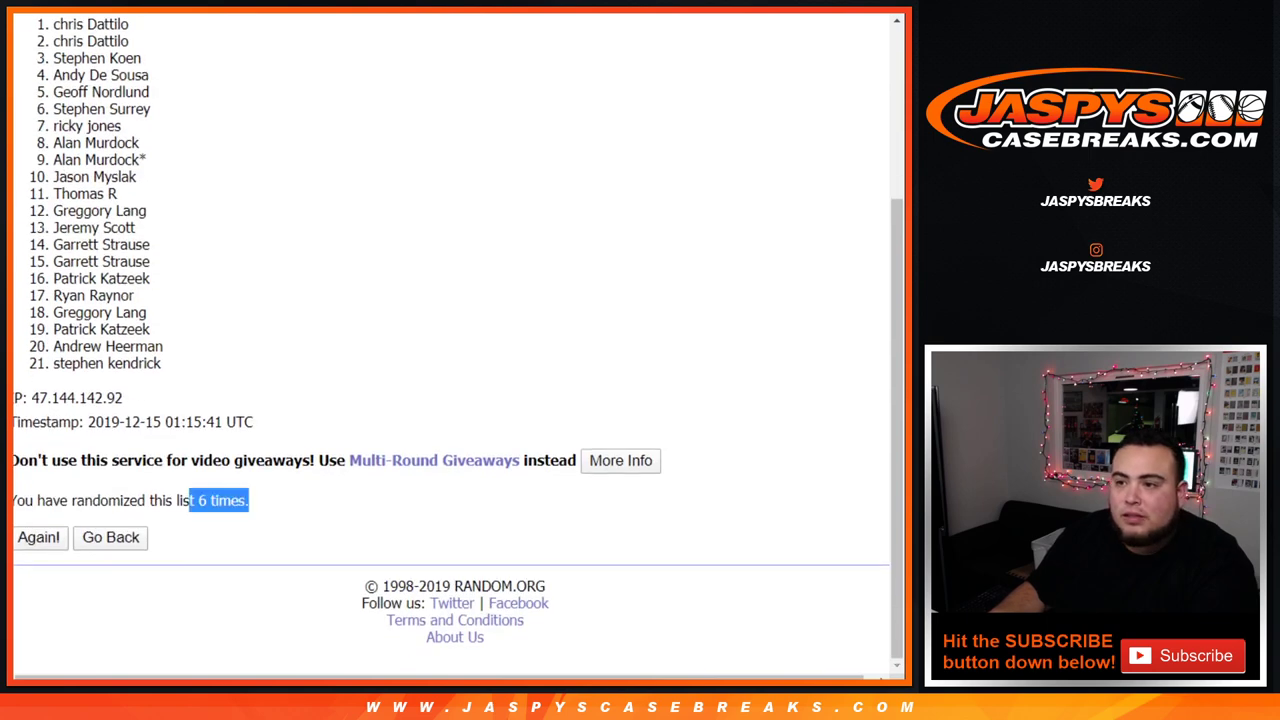
scroll(248, 500, "up", 3)
left_click_drag(53, 271, 121, 373)
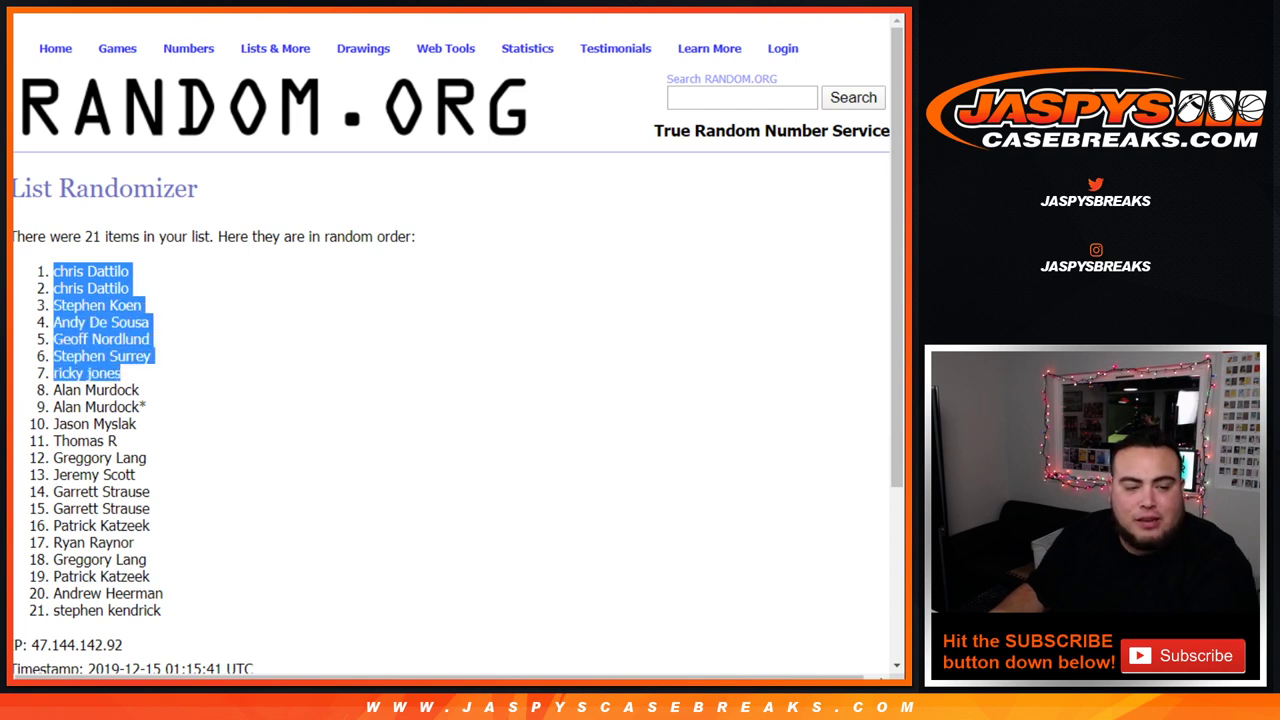
Step: Review the top seven names of the final order, then return to the case break product page
scroll(450, 350, "down", 3)
scroll(450, 350, "up", 3)
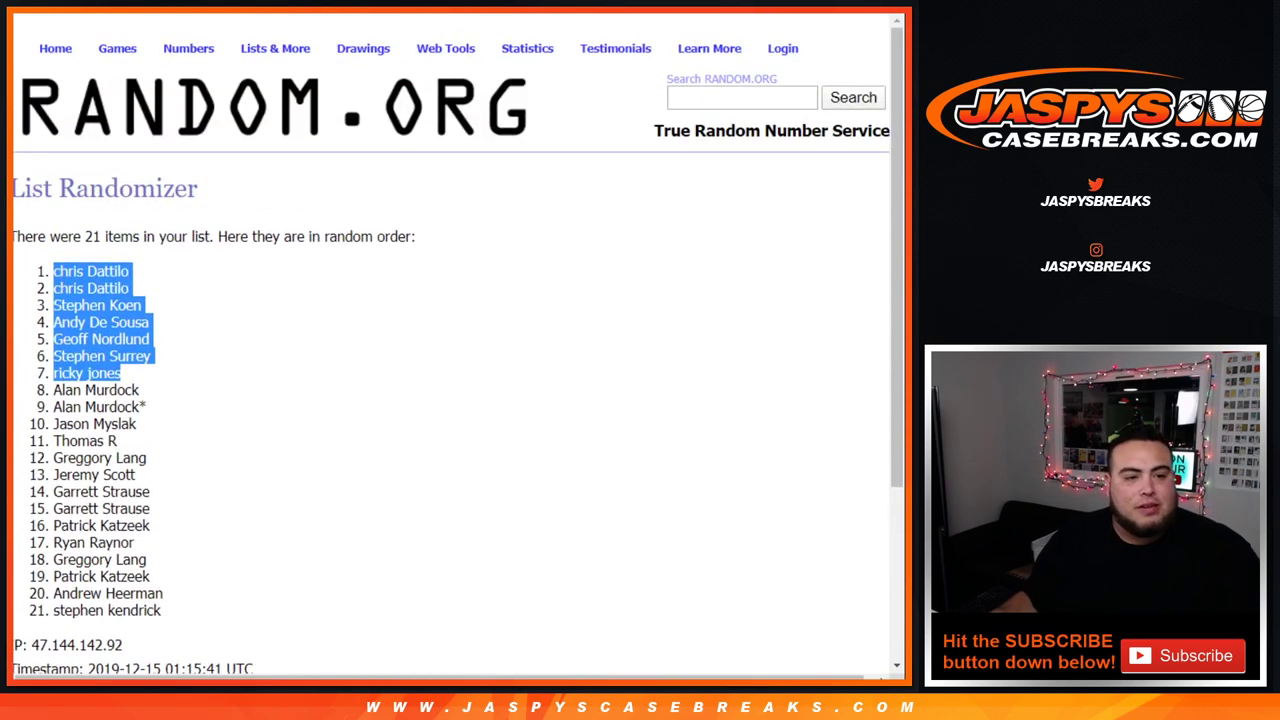
scroll(450, 350, "down", 1)
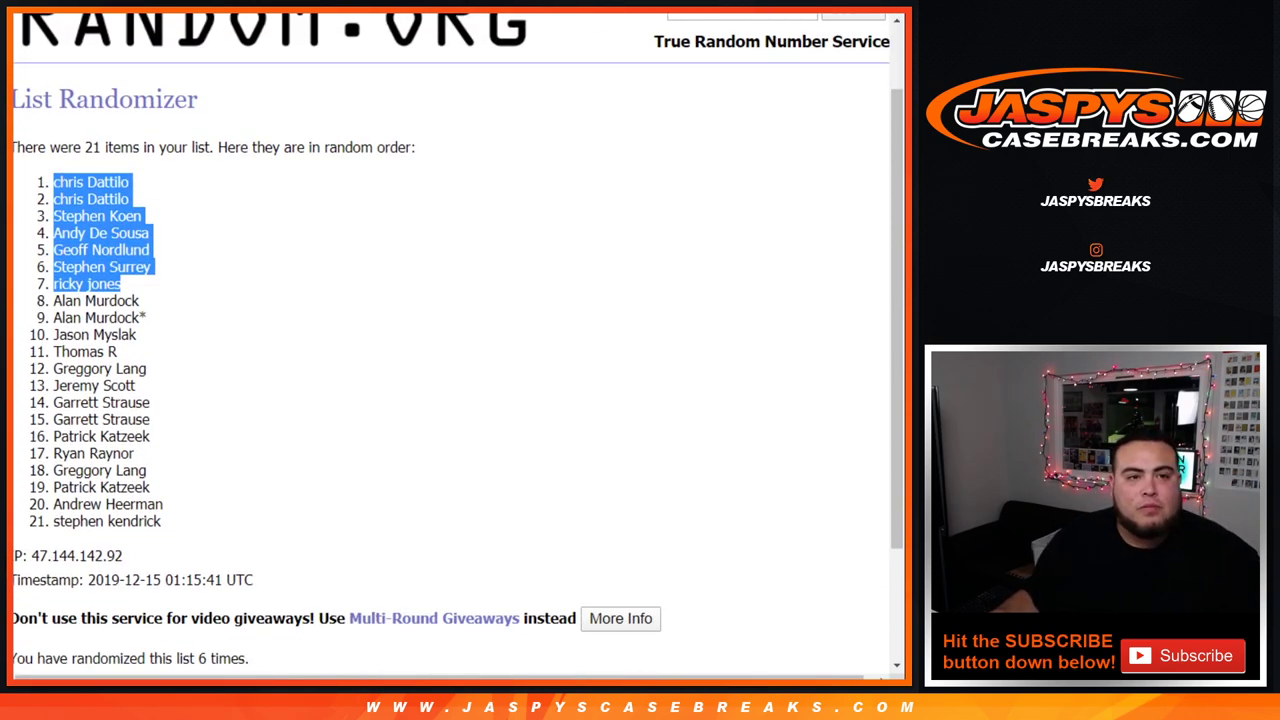
key("ctrl+Tab")
key("ctrl+Tab")
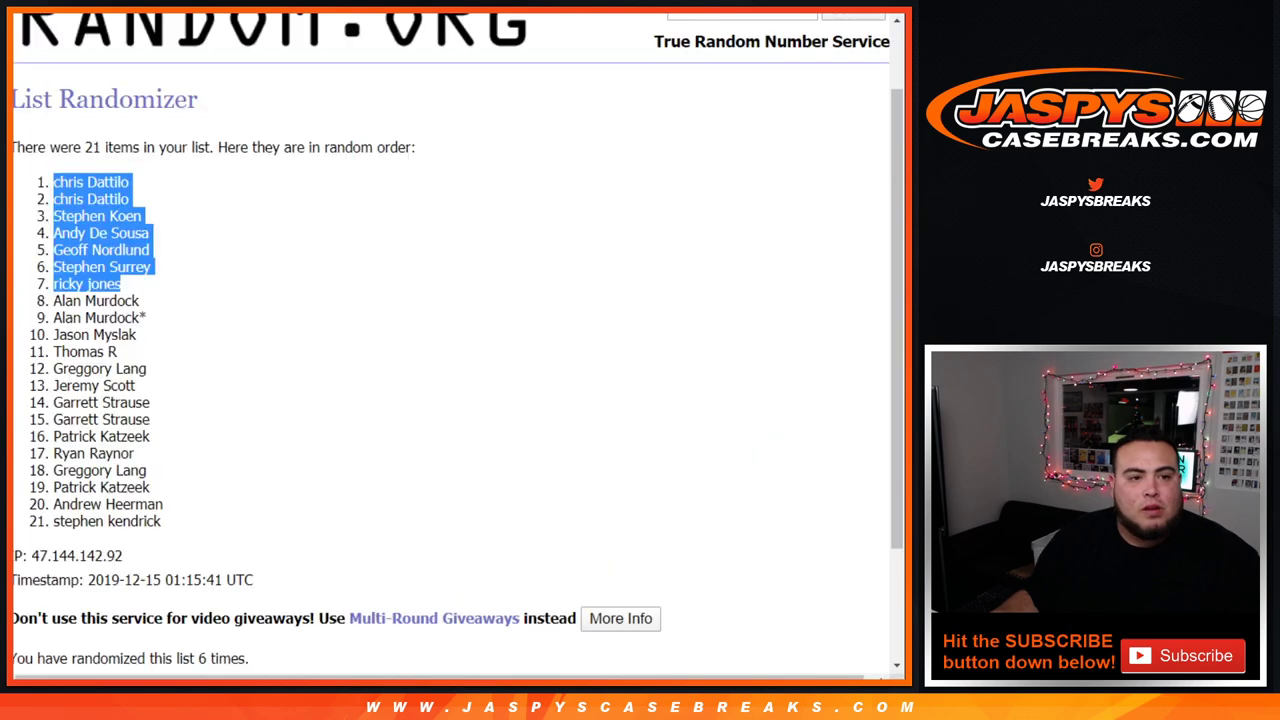